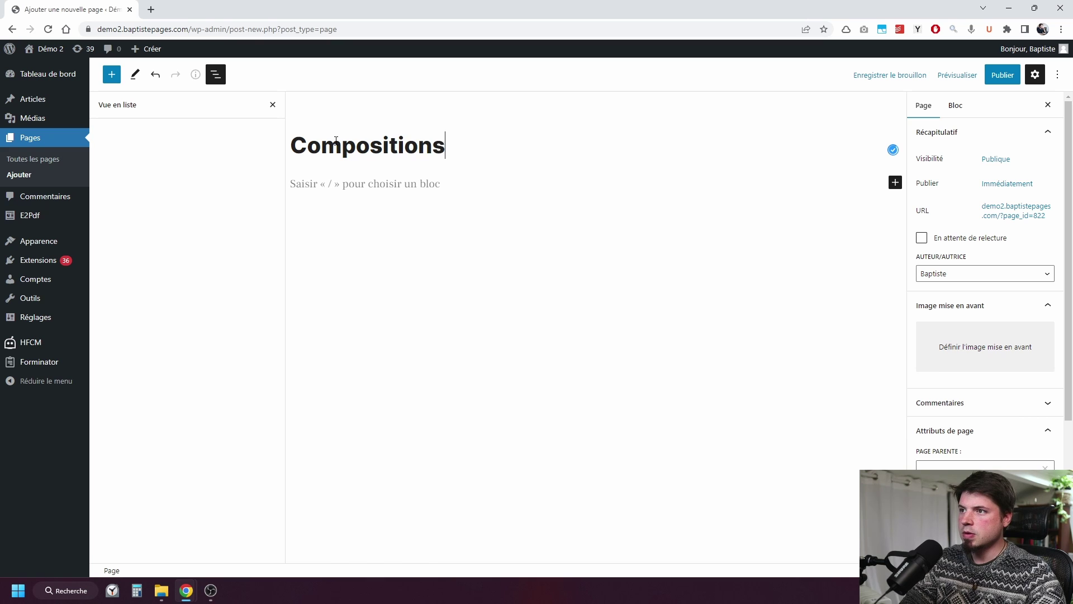
# Insert the featured pattern "Image sur couleur unie avec description" into the empty paragraph below the Compositions title.
pyautogui.click(376, 185)
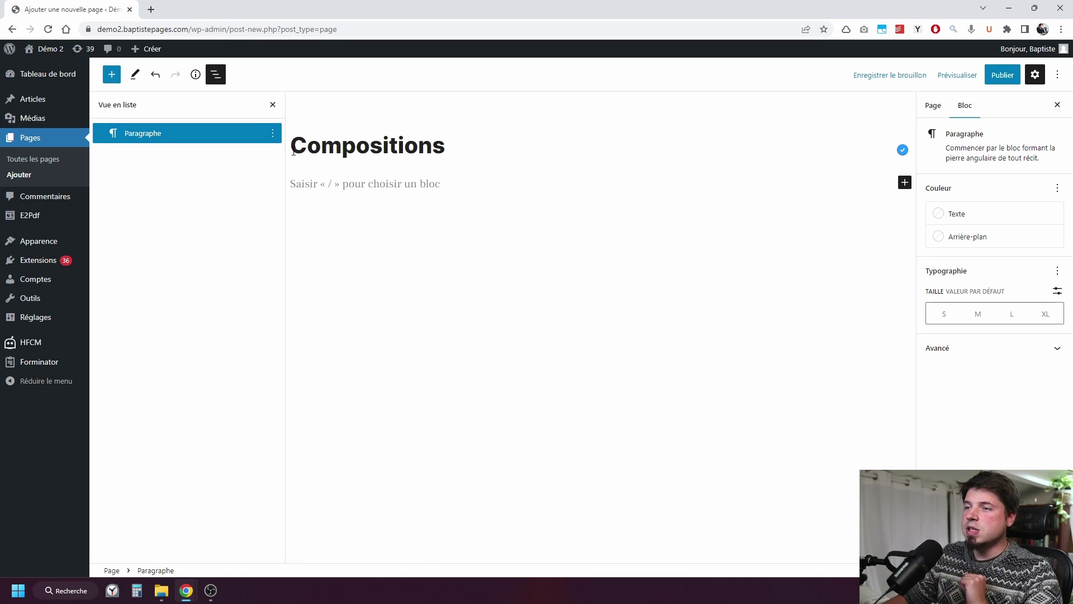
pyautogui.click(111, 74)
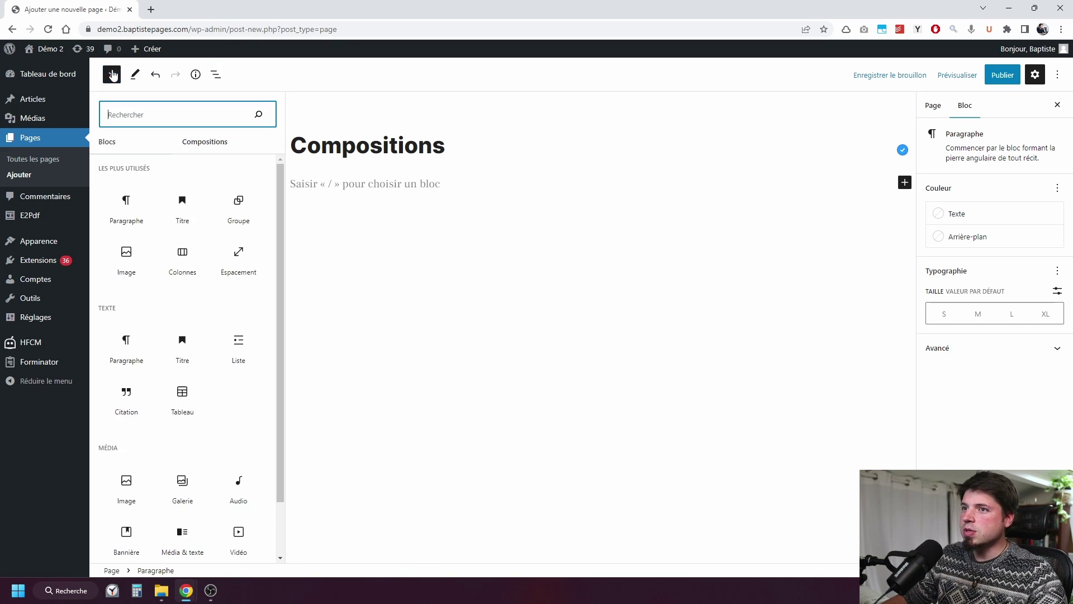
pyautogui.click(127, 146)
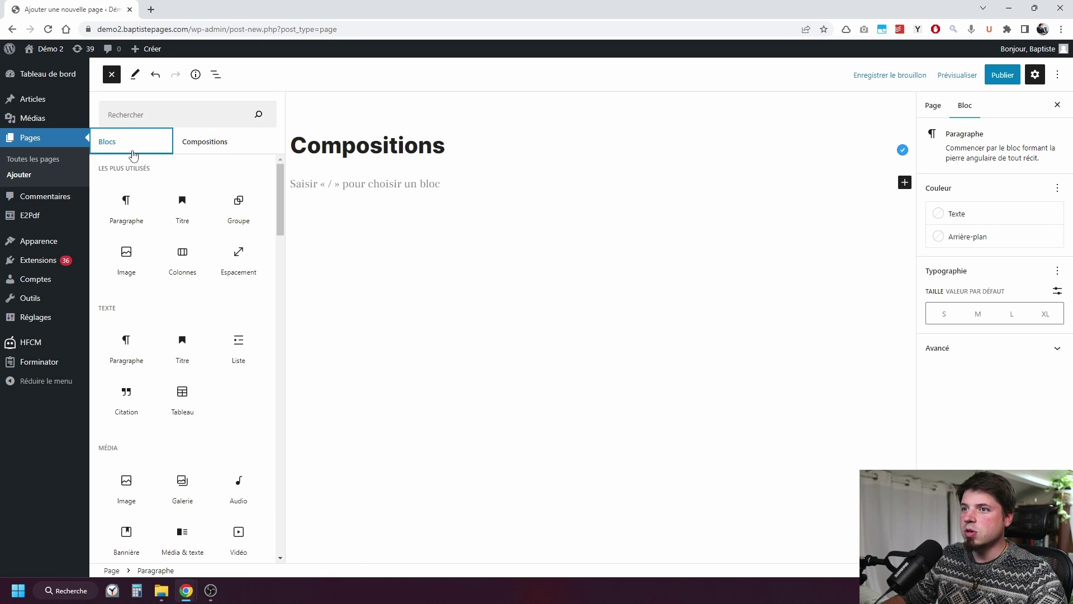
pyautogui.click(211, 143)
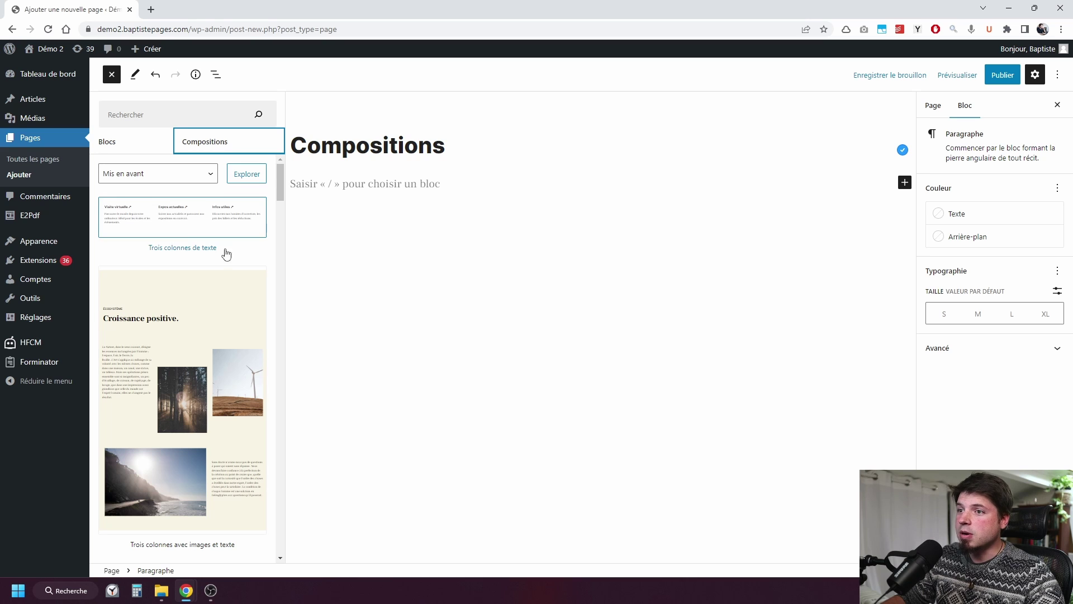
pyautogui.scroll(-10, 180, 260)
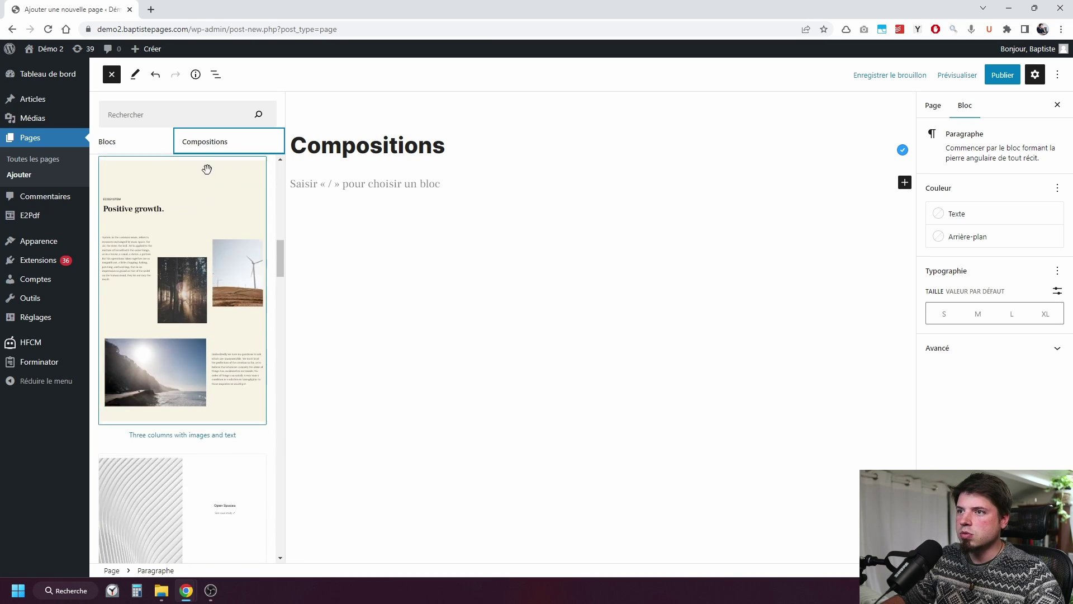
pyautogui.scroll(-10, 206, 169)
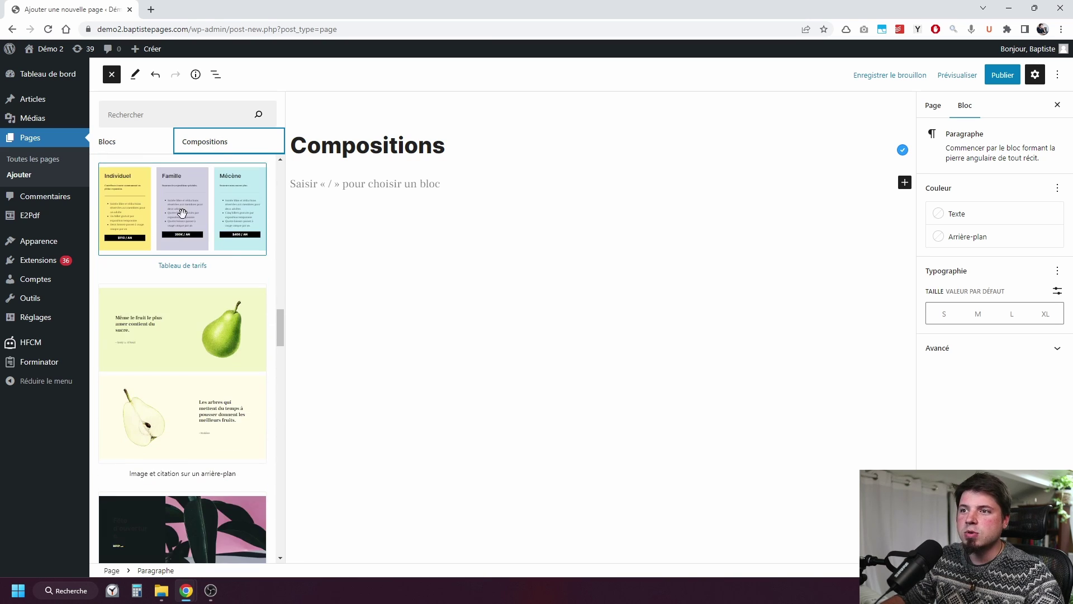
pyautogui.scroll(2, 179, 279)
pyautogui.scroll(-3, 175, 335)
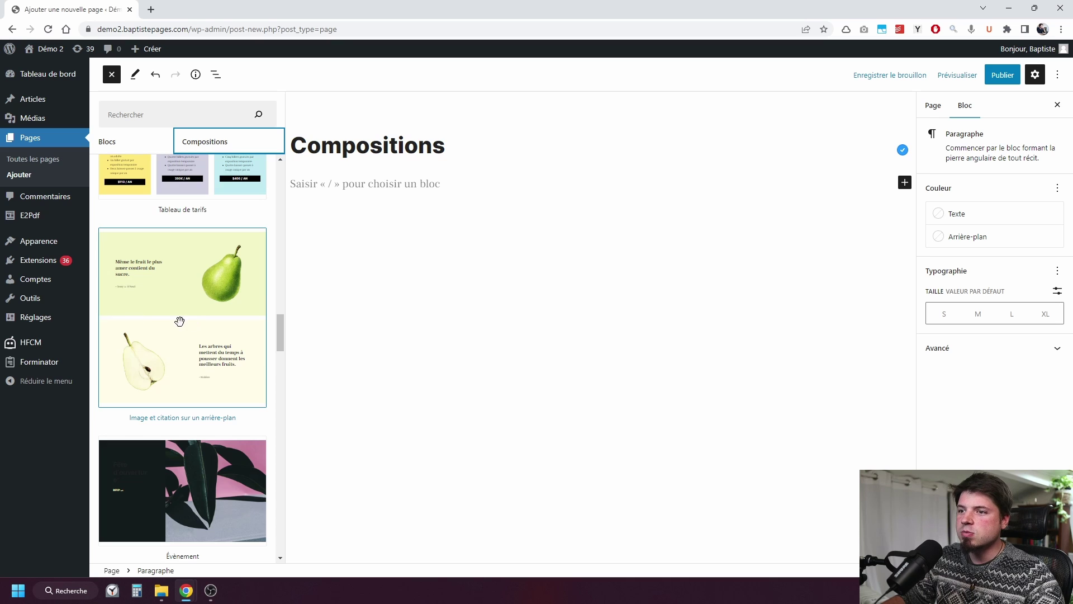
pyautogui.scroll(-7, 180, 321)
pyautogui.scroll(4, 182, 335)
pyautogui.scroll(-4, 170, 391)
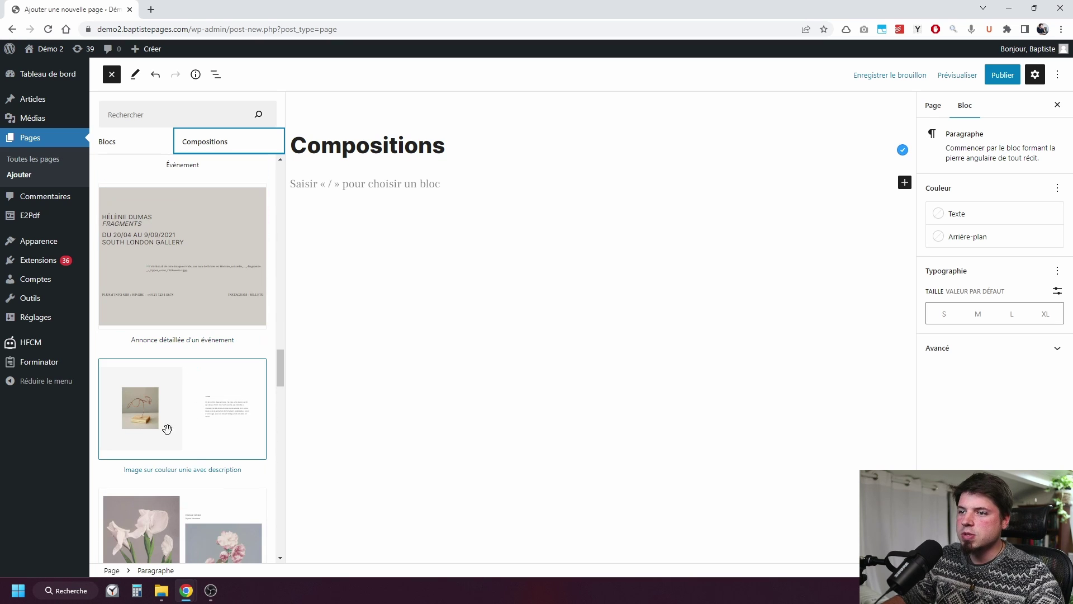
pyautogui.moveTo(227, 478); pyautogui.dragTo(389, 183)
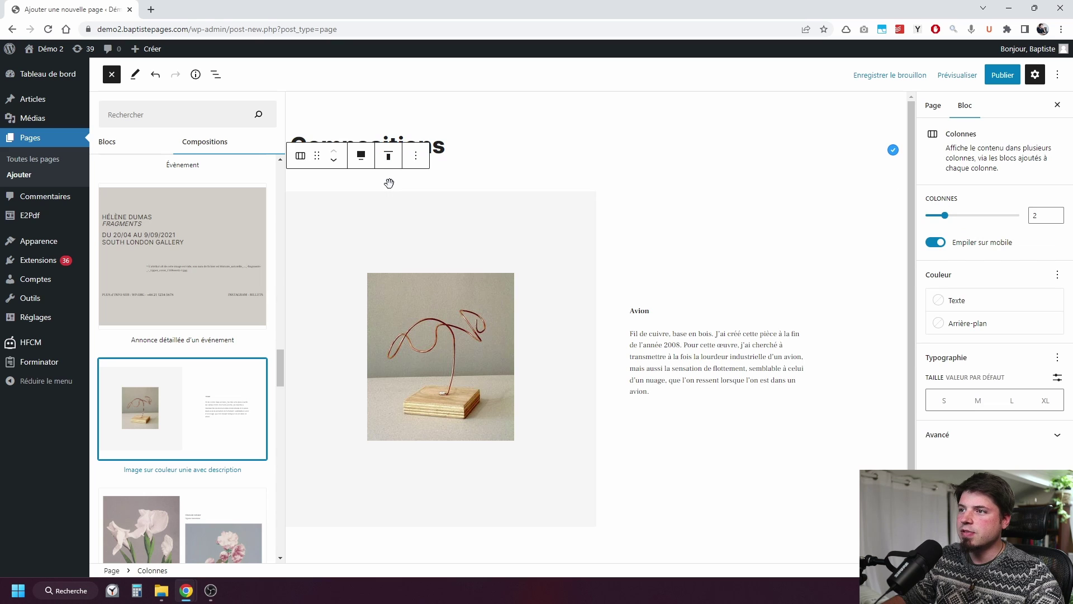
# Show the page's block structure and inspect the Bannière block inside the first column.
pyautogui.click(551, 194)
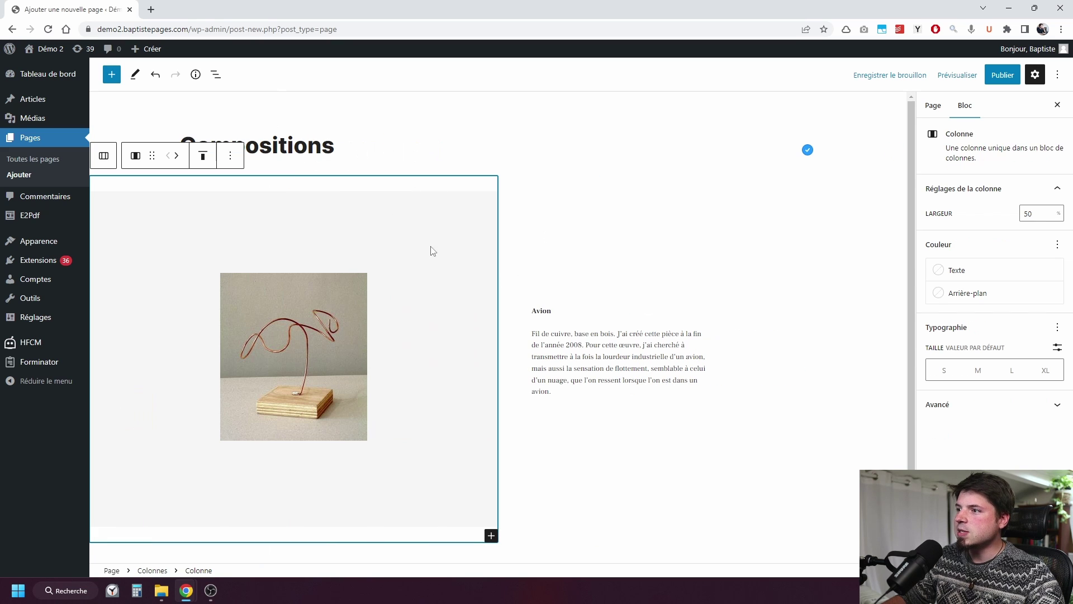
pyautogui.click(218, 74)
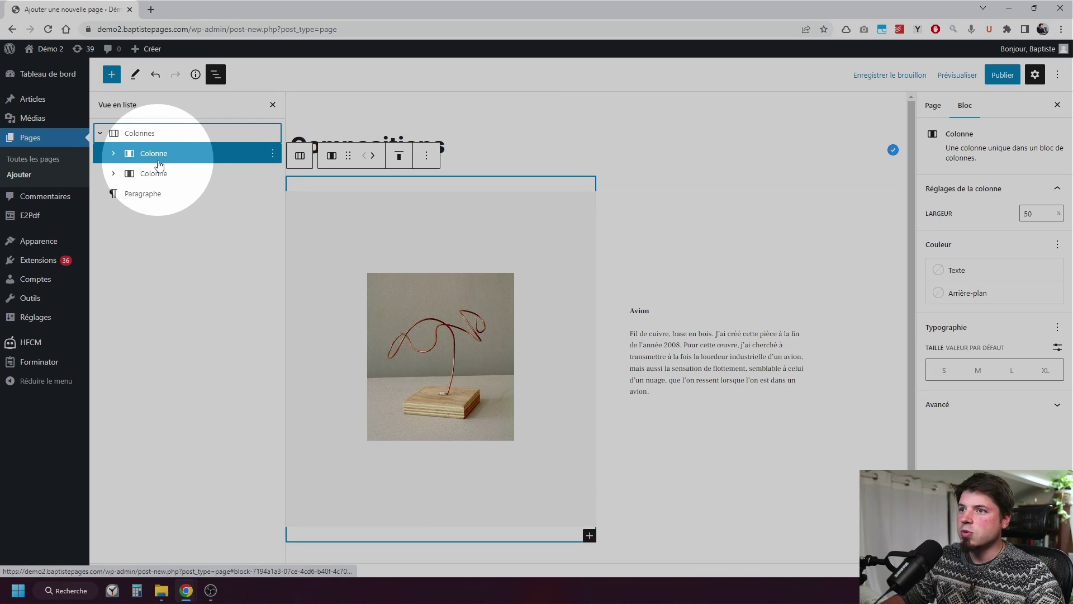
pyautogui.click(114, 153)
pyautogui.click(162, 176)
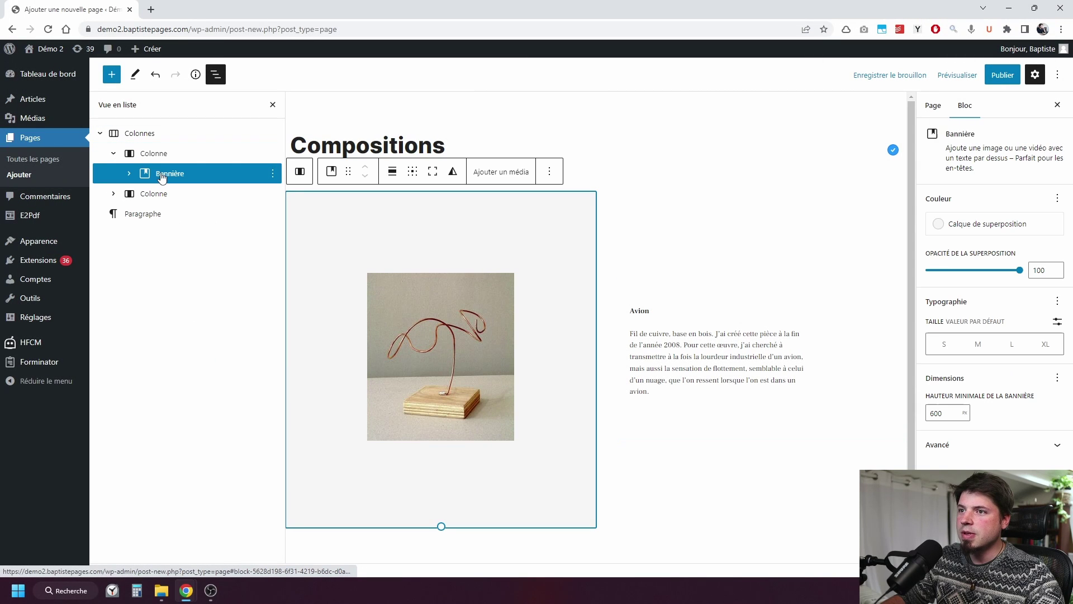
# Expand the second column down through its nested columns and examine the two paragraphs inside.
pyautogui.click(147, 194)
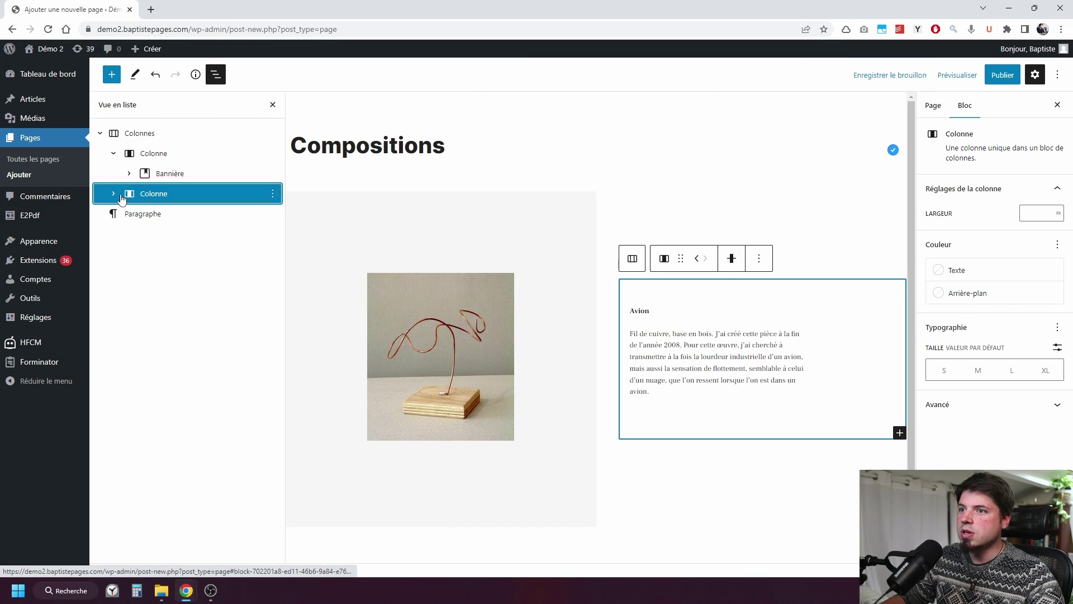
pyautogui.press('Right')
pyautogui.click(157, 214)
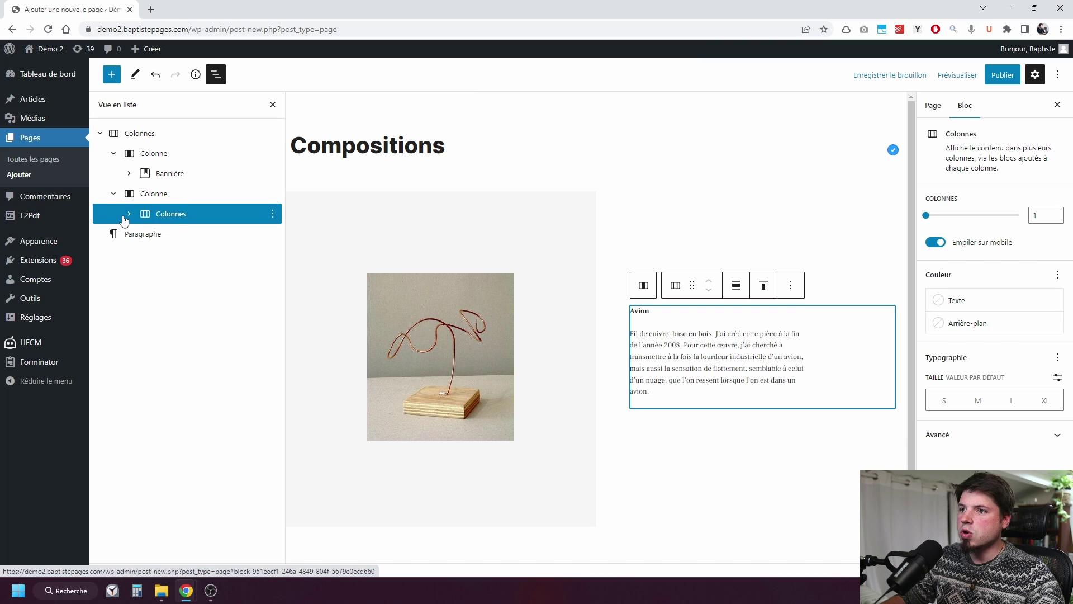
pyautogui.click(129, 214)
pyautogui.click(171, 234)
pyautogui.click(145, 234)
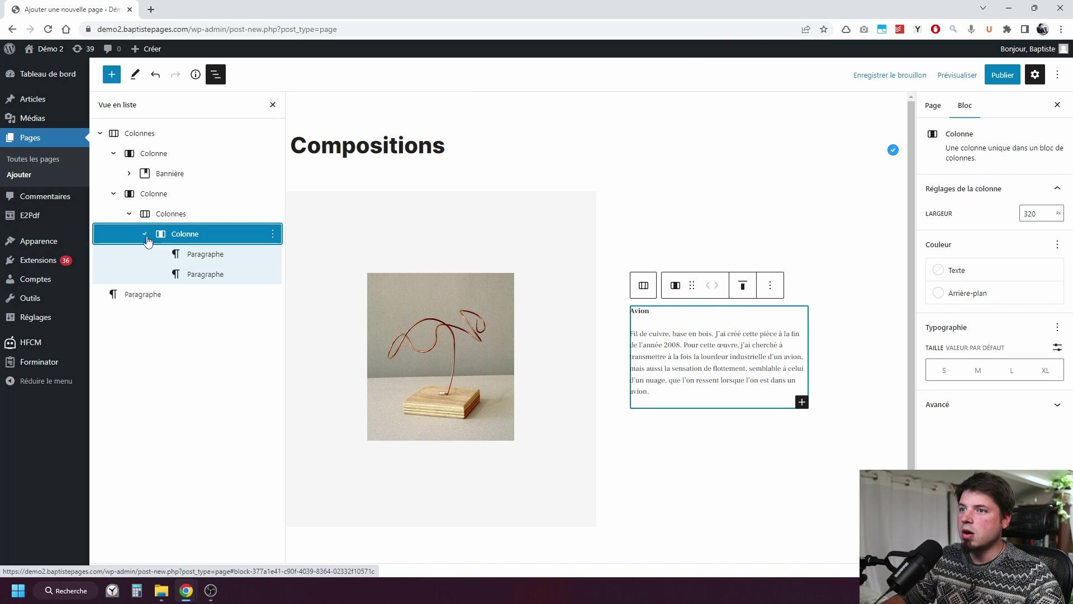
pyautogui.click(203, 262)
pyautogui.click(207, 273)
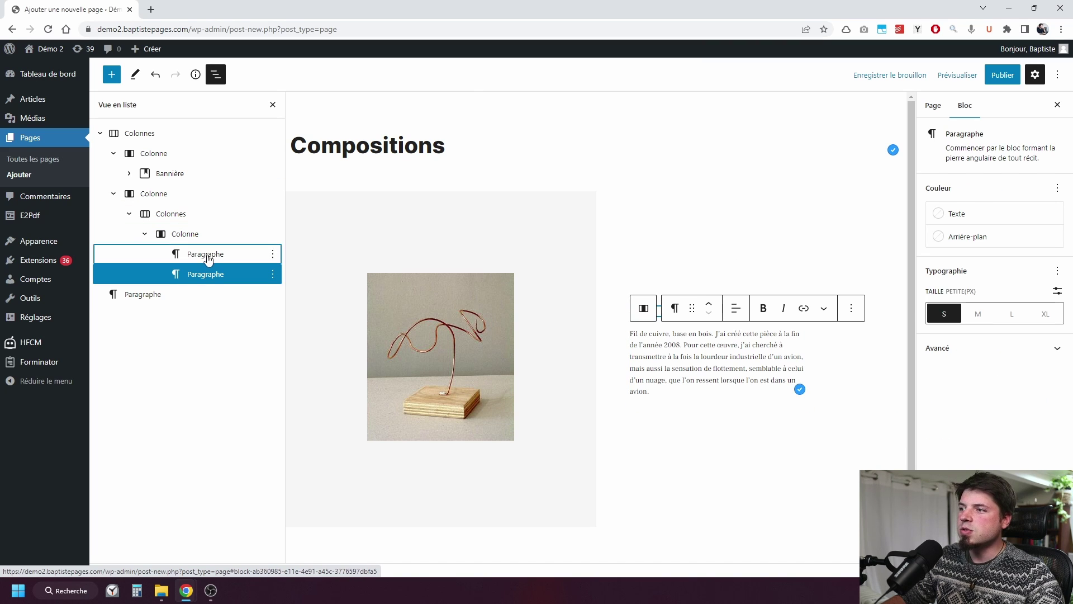
pyautogui.click(206, 253)
pyautogui.click(205, 275)
pyautogui.click(205, 254)
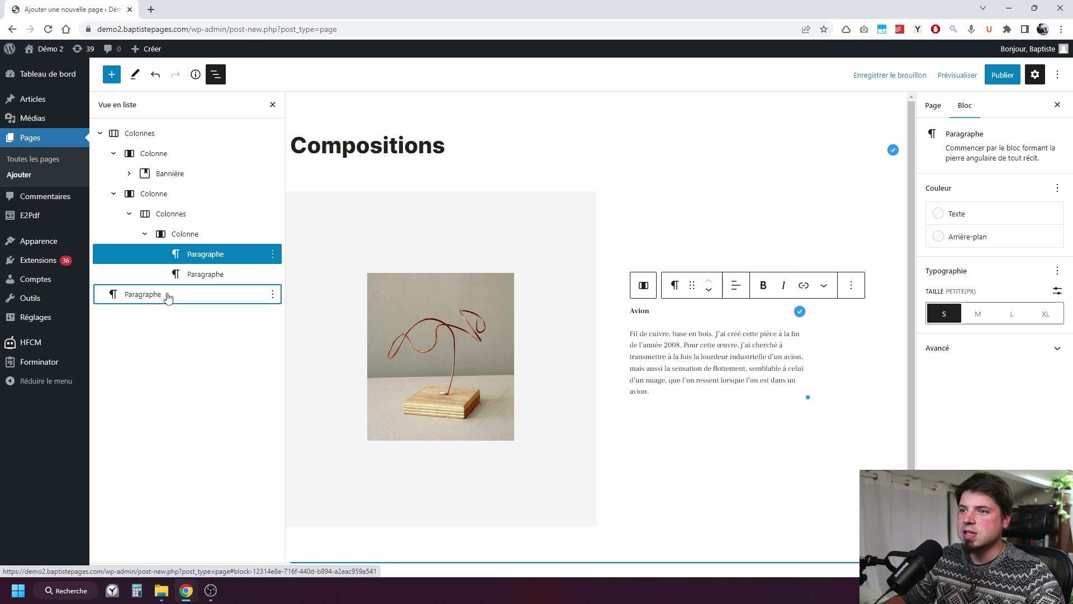
# Collapse both columns in the block structure, then select the banner and finally the parent Colonnes block.
pyautogui.click(168, 295)
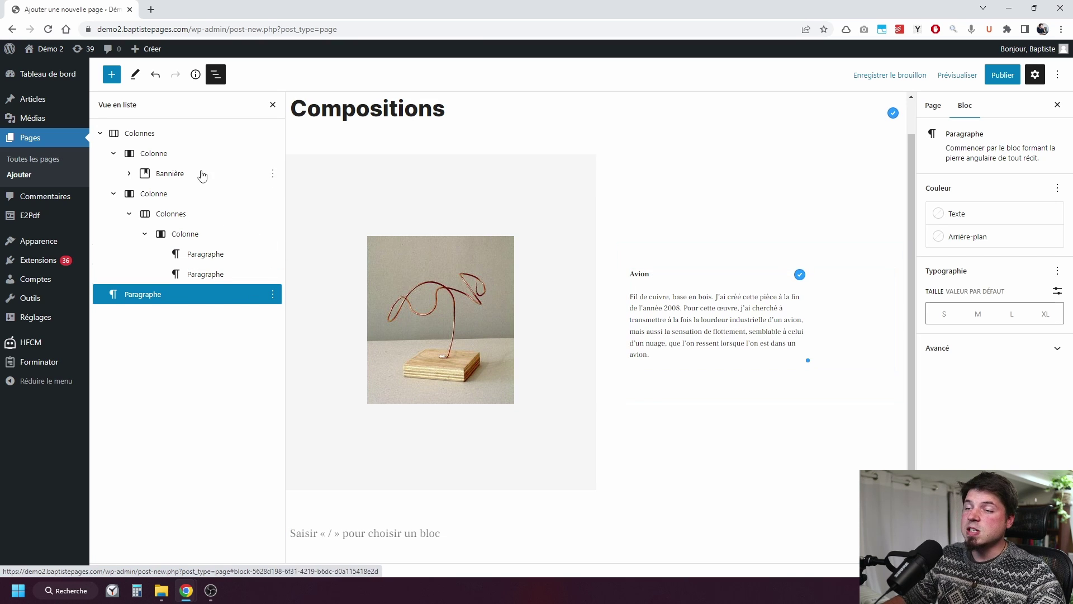
pyautogui.click(115, 155)
pyautogui.click(115, 174)
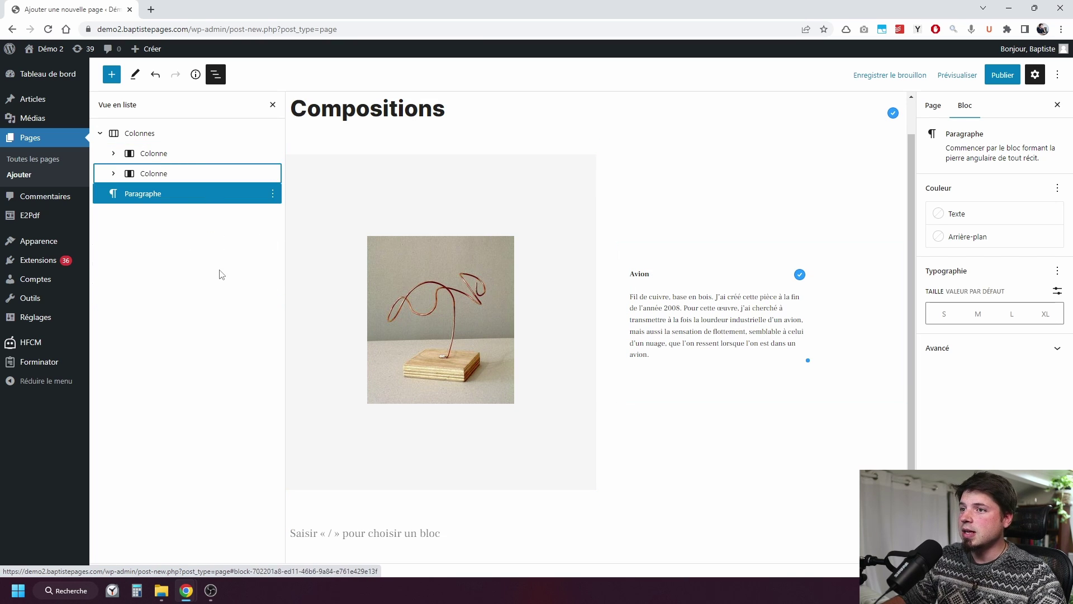
pyautogui.click(475, 184)
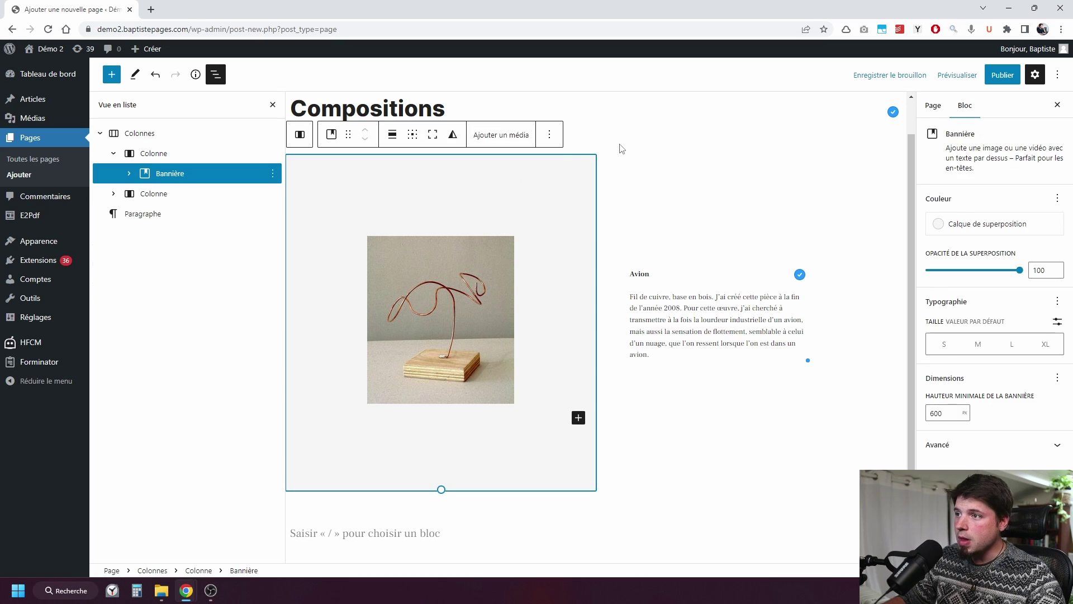
pyautogui.click(618, 149)
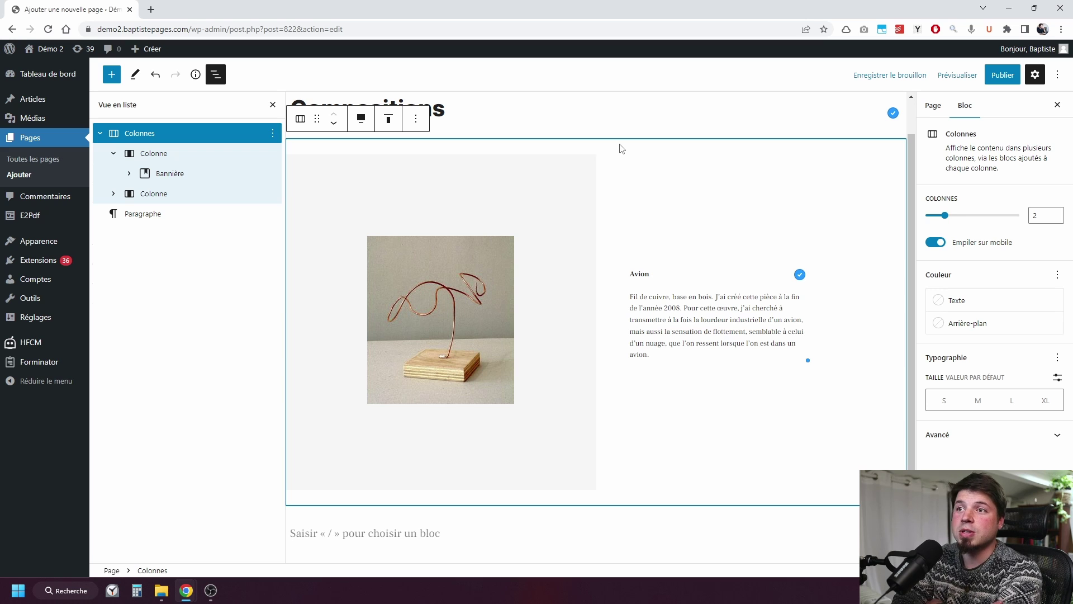
# Browse the block patterns in the En-têtes category.
pyautogui.click(111, 74)
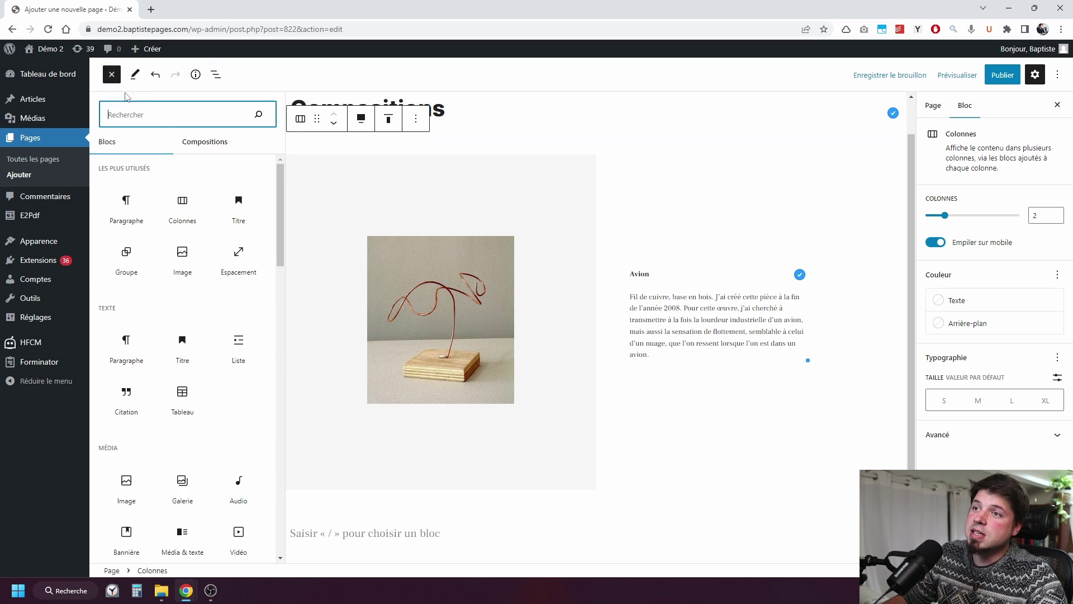
pyautogui.click(206, 147)
pyautogui.click(168, 174)
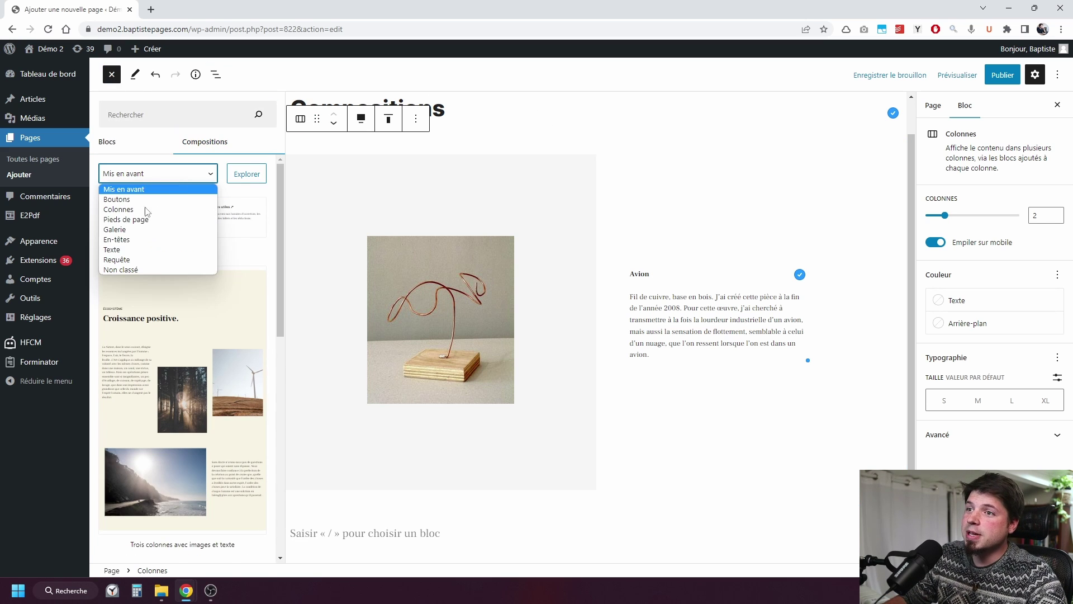
pyautogui.click(136, 241)
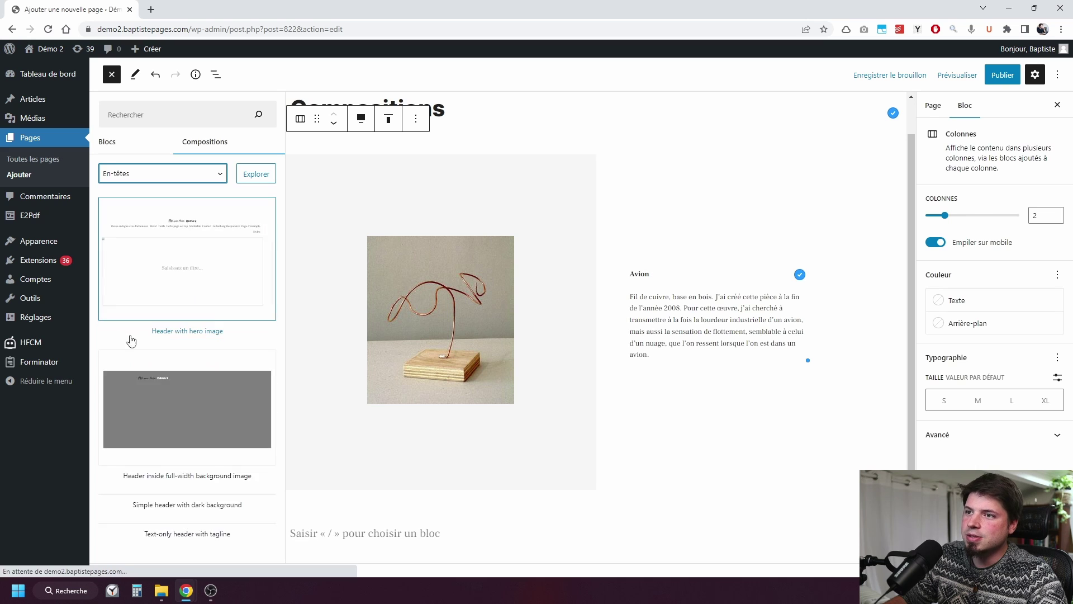
pyautogui.scroll(-1, 133, 350)
pyautogui.scroll(-5, 133, 349)
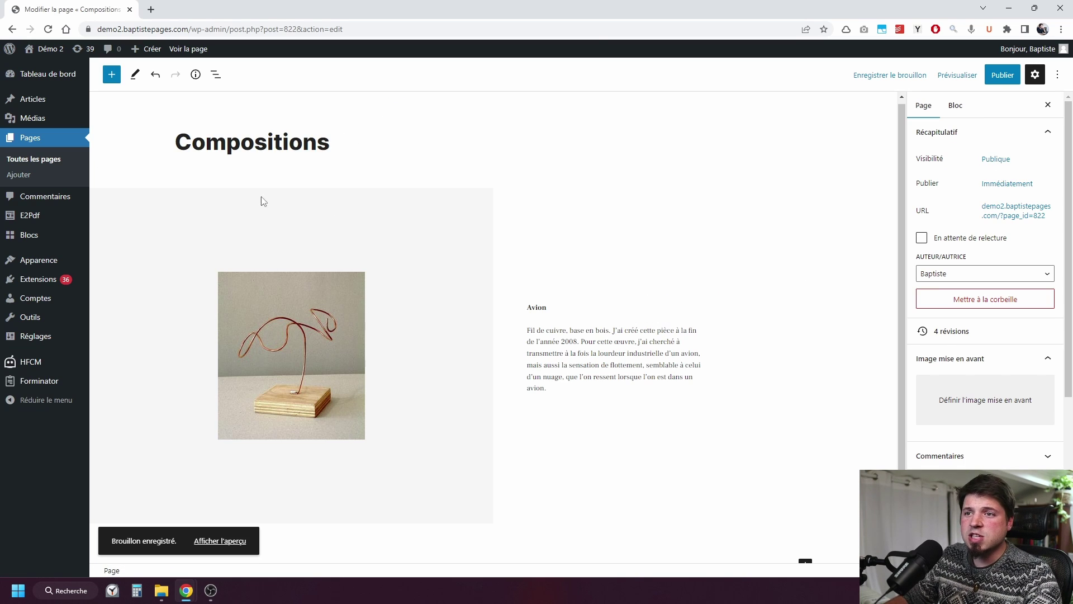
# Filter the installed extensions to the activated ones and select the name Reusable Blocks Extended.
pyautogui.click(38, 280)
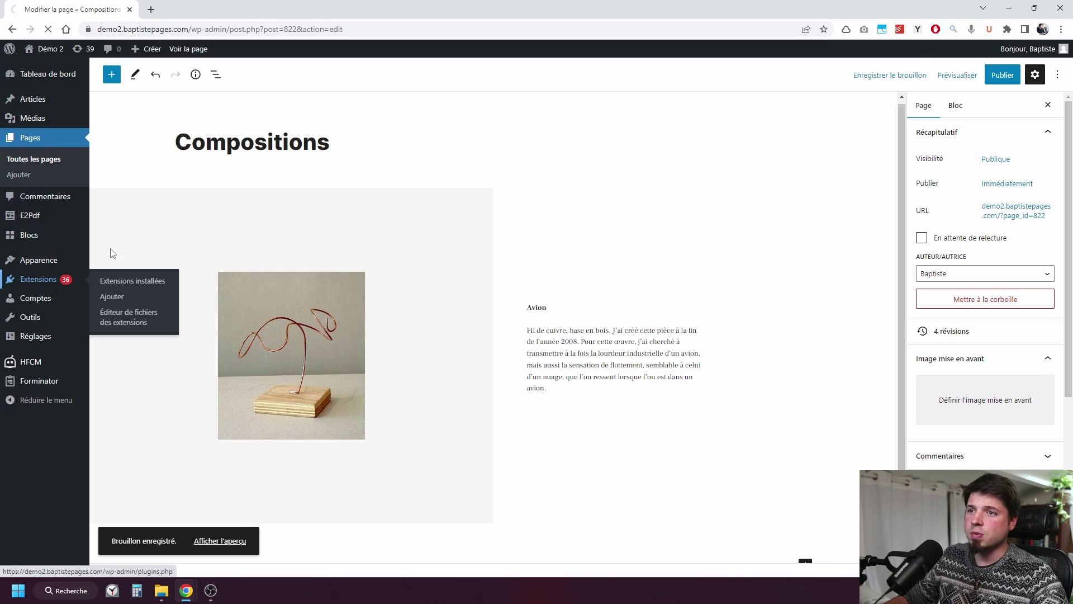
pyautogui.scroll(-2, 211, 193)
pyautogui.scroll(2, 212, 193)
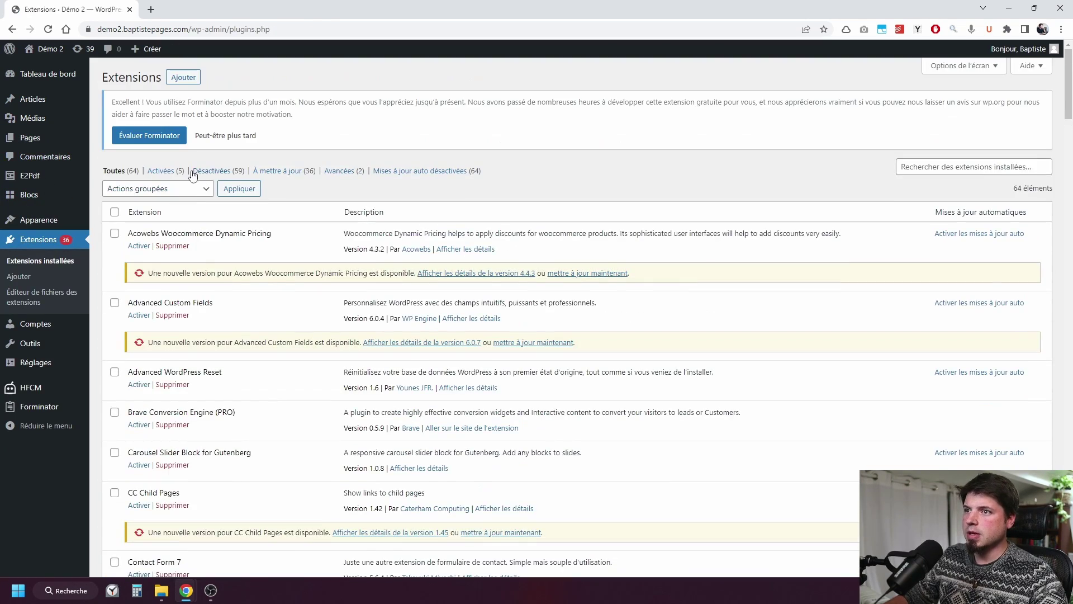
pyautogui.click(163, 170)
pyautogui.scroll(-1, 192, 246)
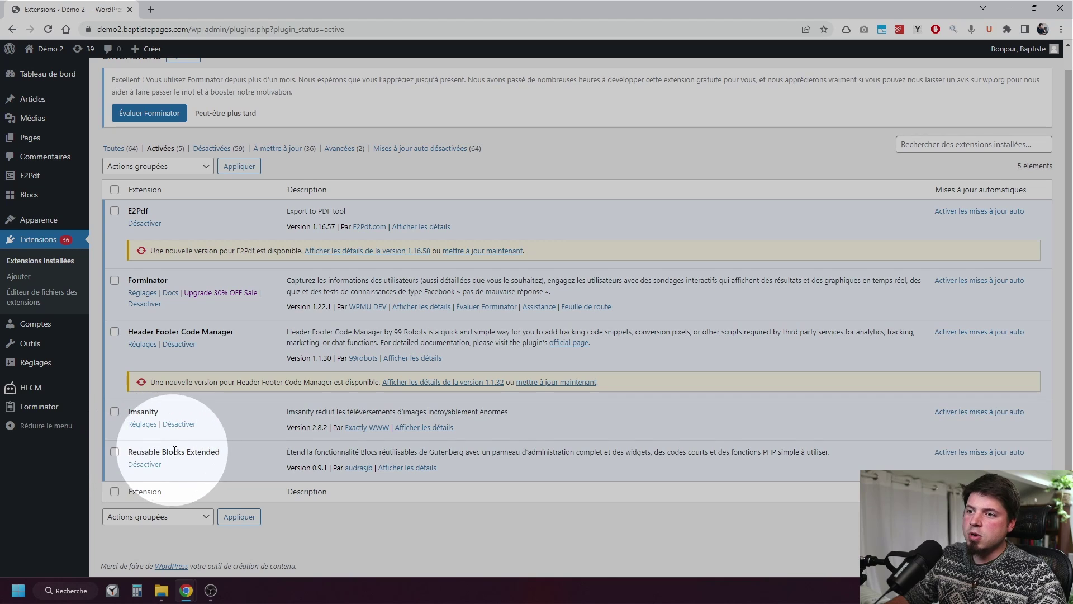
pyautogui.moveTo(224, 457); pyautogui.dragTo(159, 456)
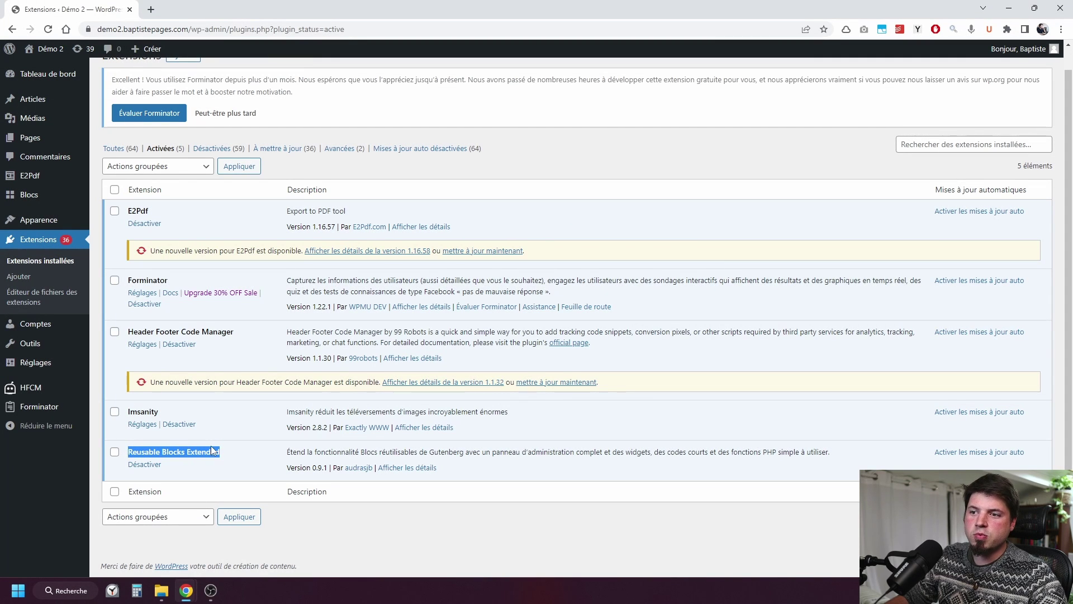
pyautogui.scroll(1, 180, 253)
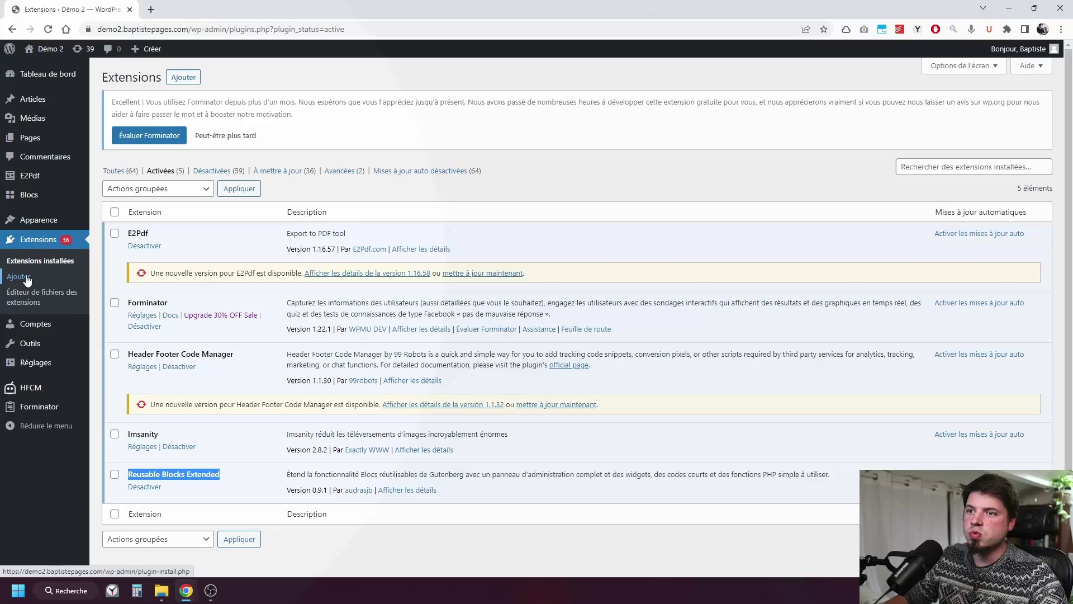
# Search the extensions available for installation for "Reusable Blocks Extended".
pyautogui.click(25, 276)
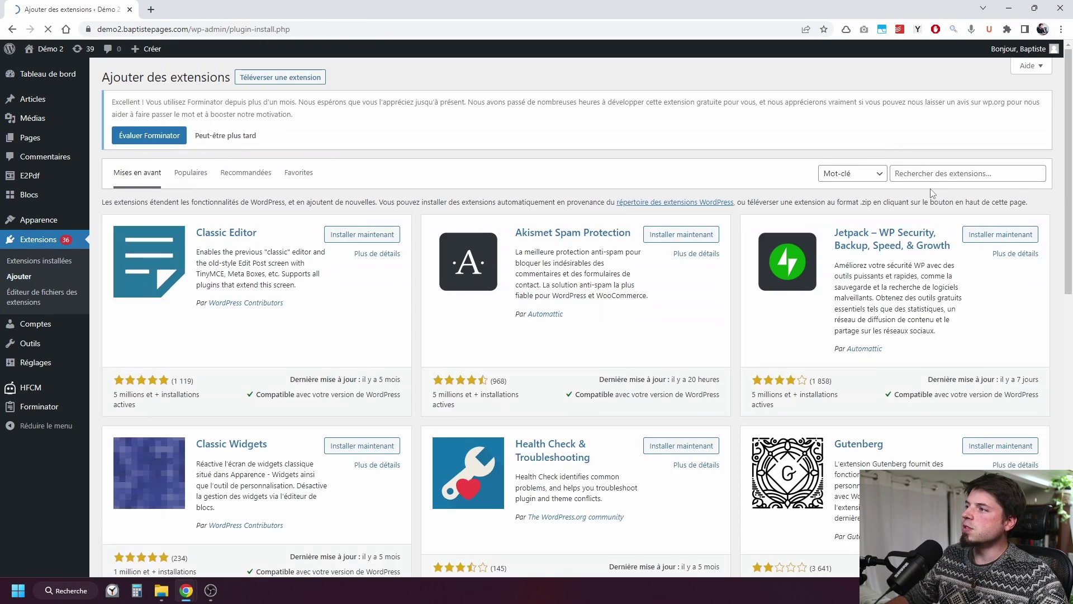
pyautogui.click(941, 174)
pyautogui.write('Reusable Blocks Extended')
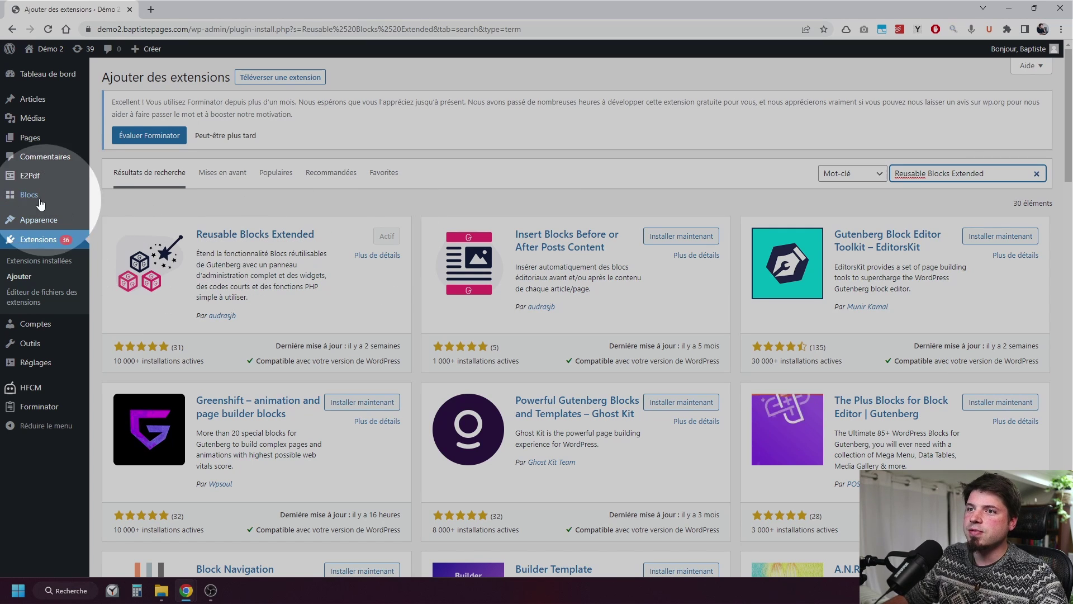
# Open the Compositions draft from the list of pages for editing.
pyautogui.moveTo(25, 199)
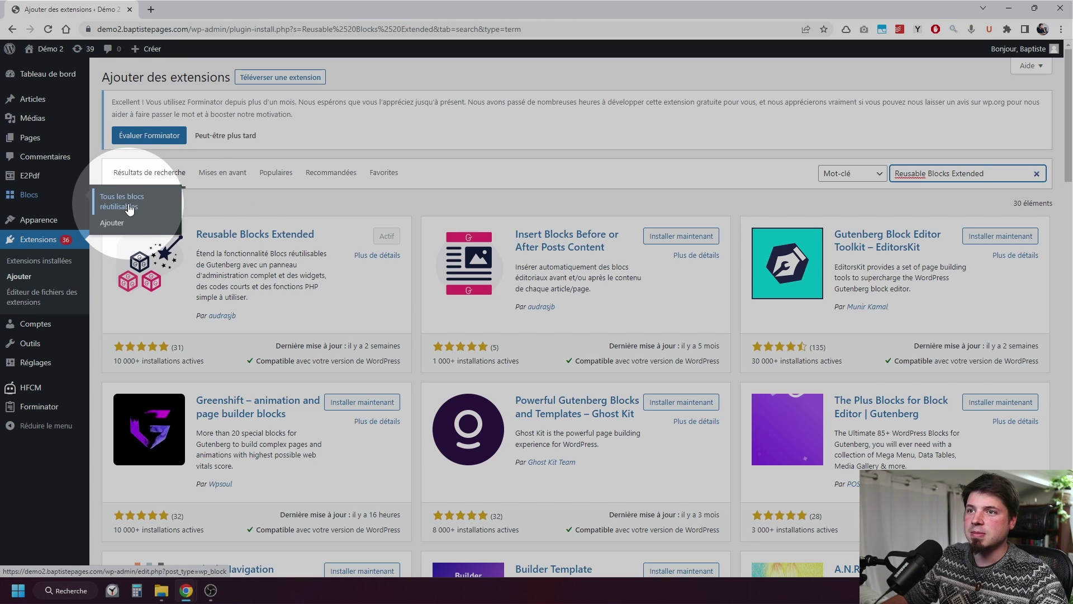
pyautogui.click(38, 138)
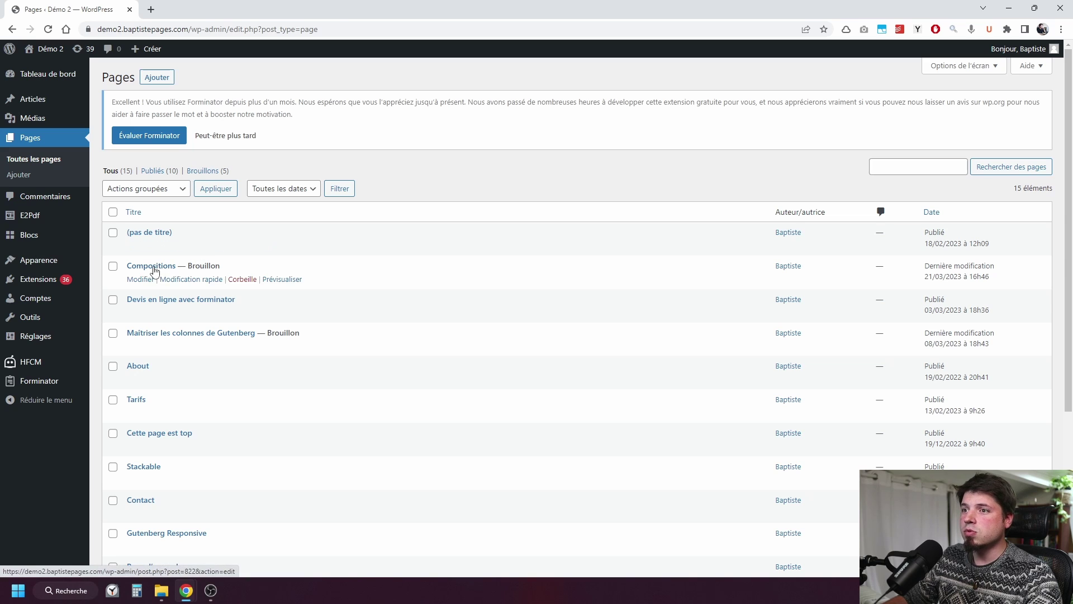
pyautogui.click(155, 268)
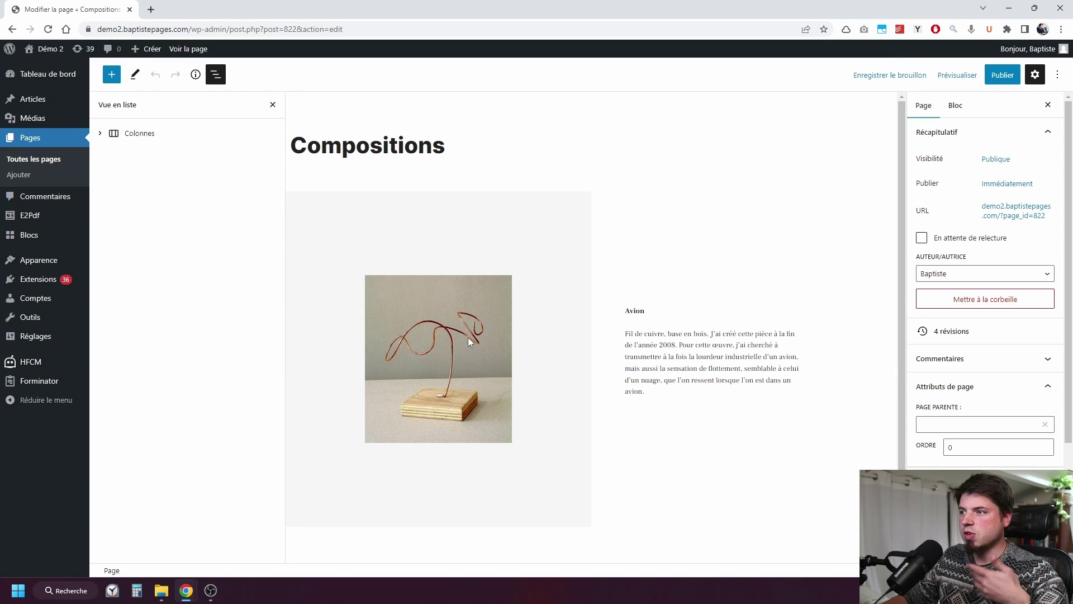
# Remove the existing Colonnes block with the Avion artwork from the page.
pyautogui.click(595, 223)
pyautogui.click(382, 155)
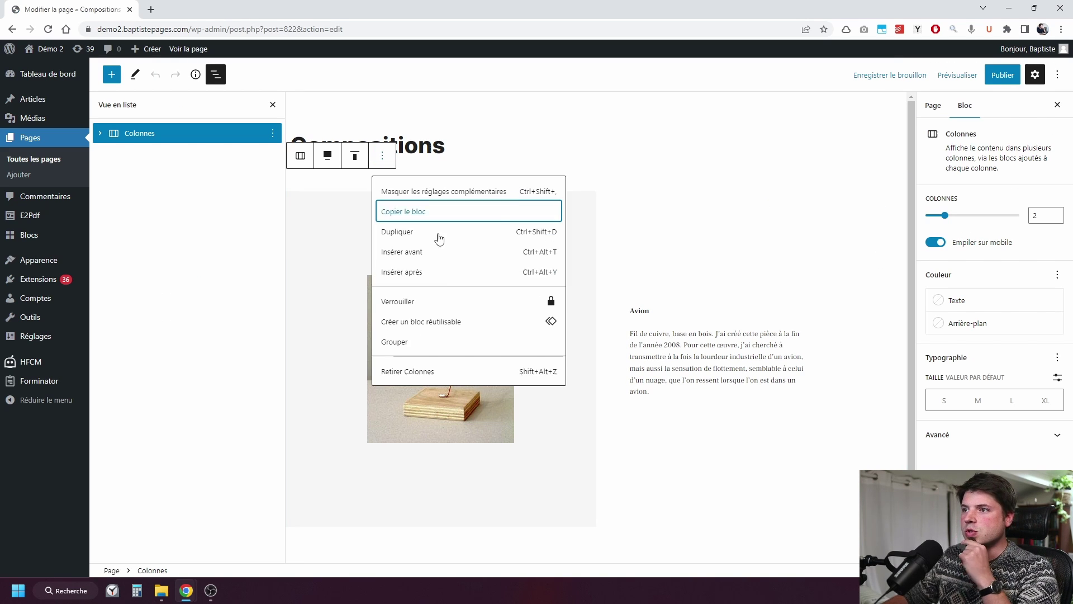
pyautogui.click(442, 372)
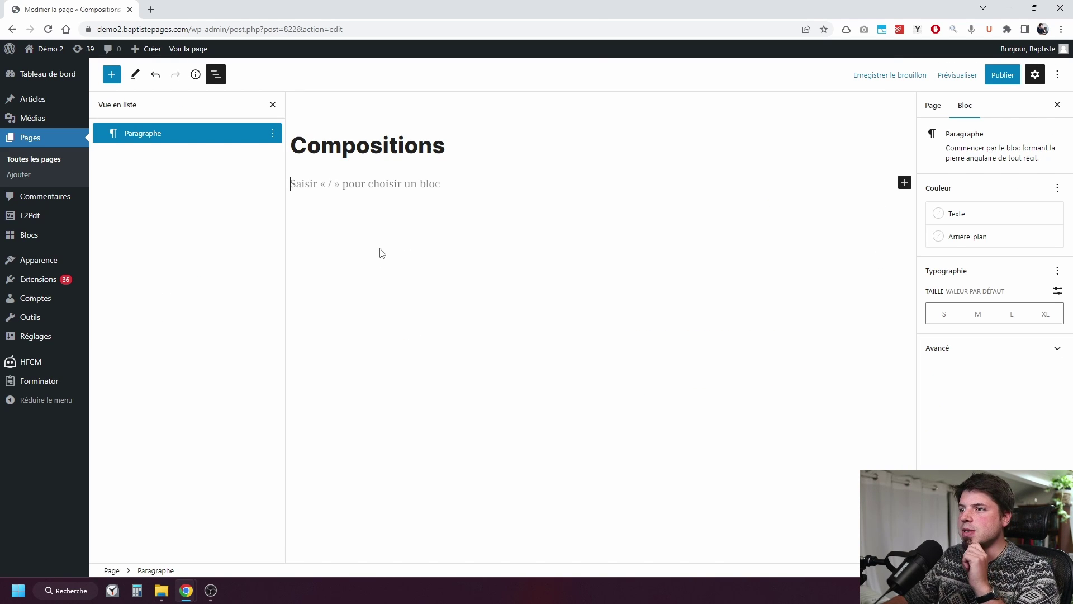
# Insert a Colonnes block with two equal columns below the page title.
pyautogui.click(114, 82)
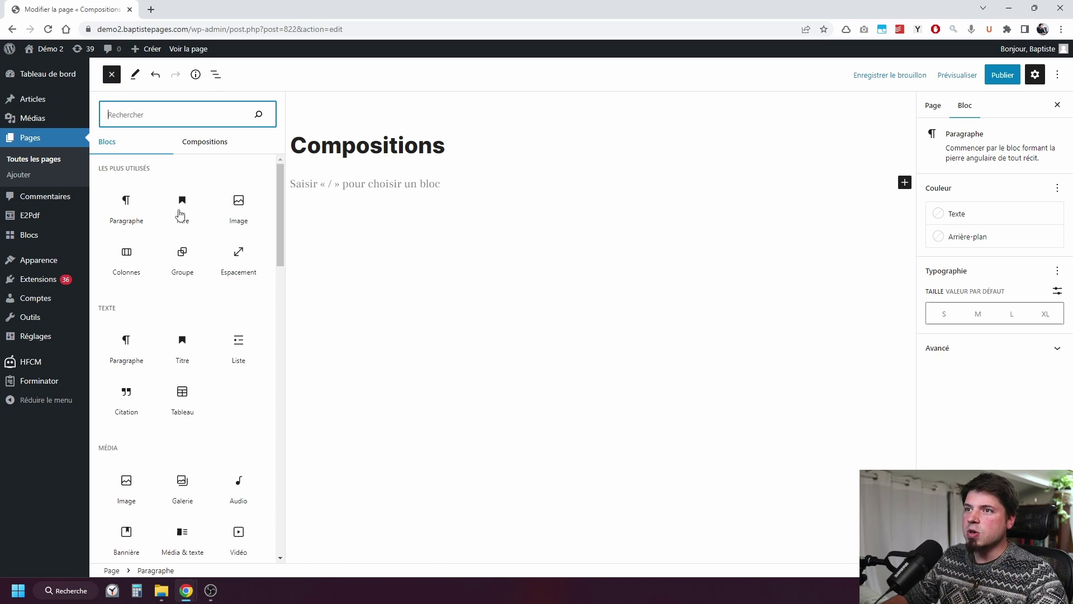
pyautogui.click(125, 259)
pyautogui.click(376, 258)
# Fill the first column with a heading reading "test" and a paragraph of generated placeholder text below it.
pyautogui.click(438, 190)
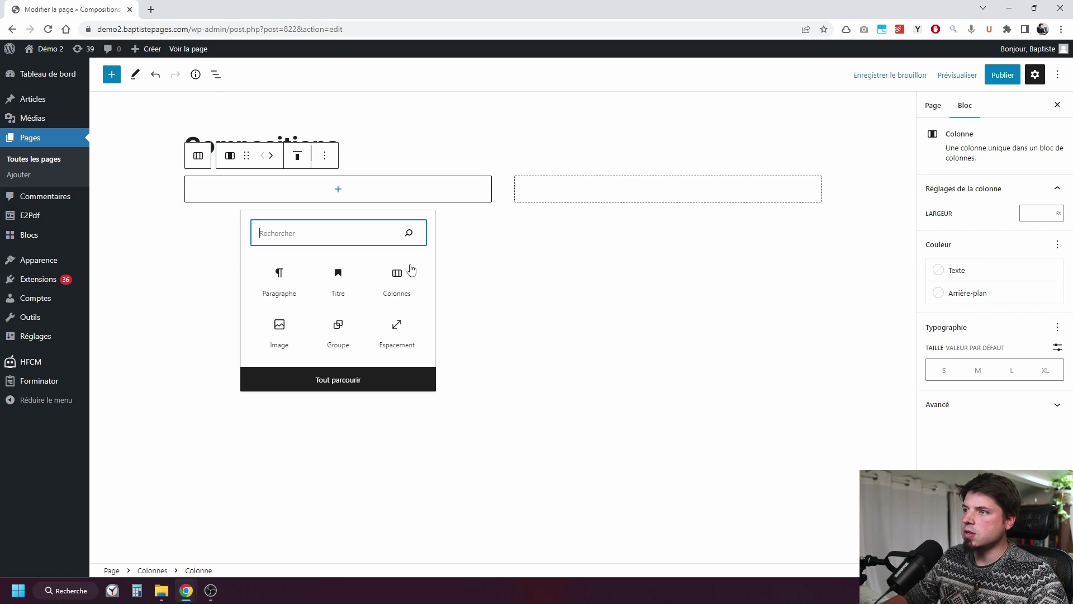
pyautogui.click(337, 274)
pyautogui.write('test')
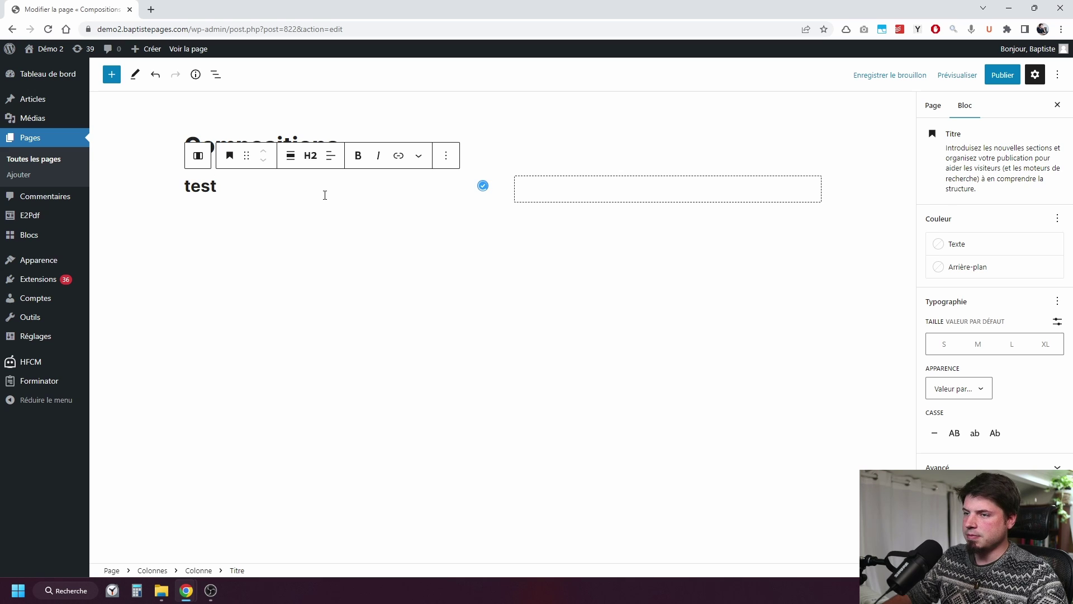
pyautogui.press('Return')
pyautogui.click(917, 29)
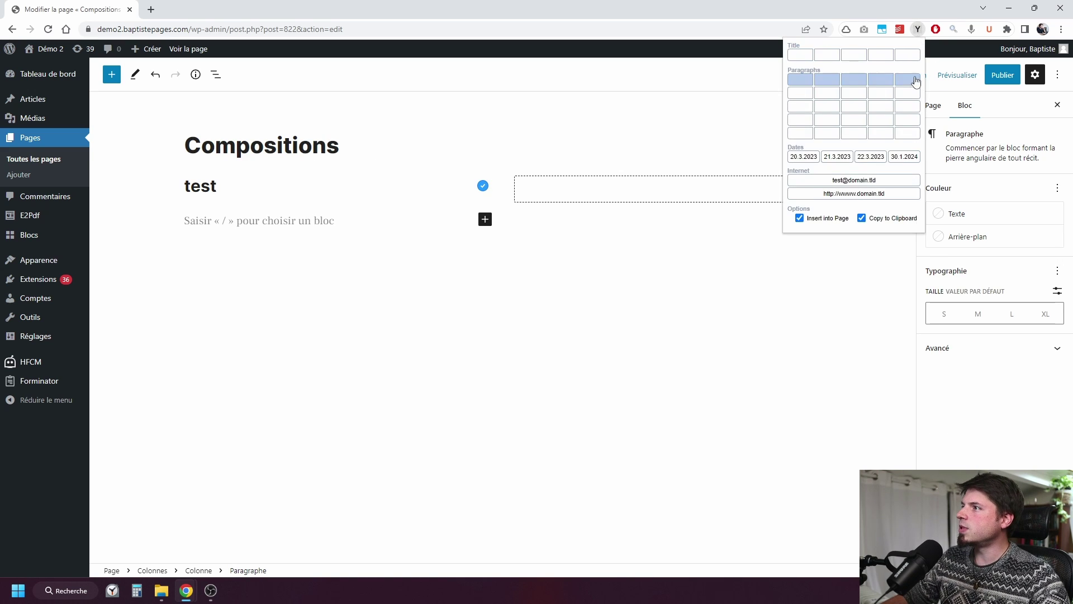
pyautogui.click(800, 93)
# Add an Image block to the second column and fill it with the first sleeping puppy photo from the media library.
pyautogui.click(559, 193)
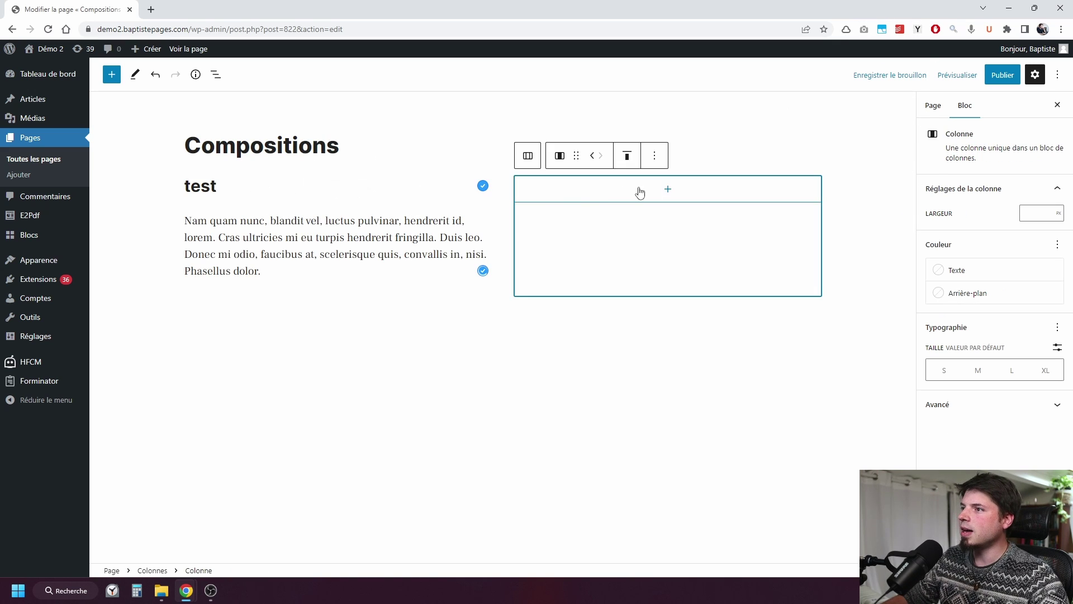
pyautogui.click(667, 189)
pyautogui.click(608, 330)
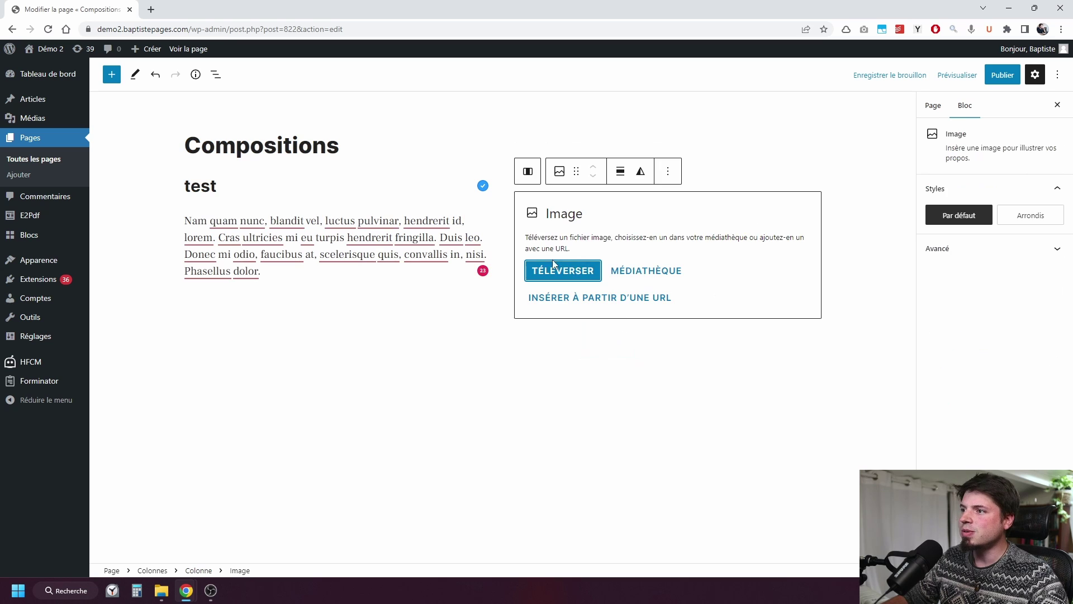
pyautogui.click(646, 270)
pyautogui.click(324, 190)
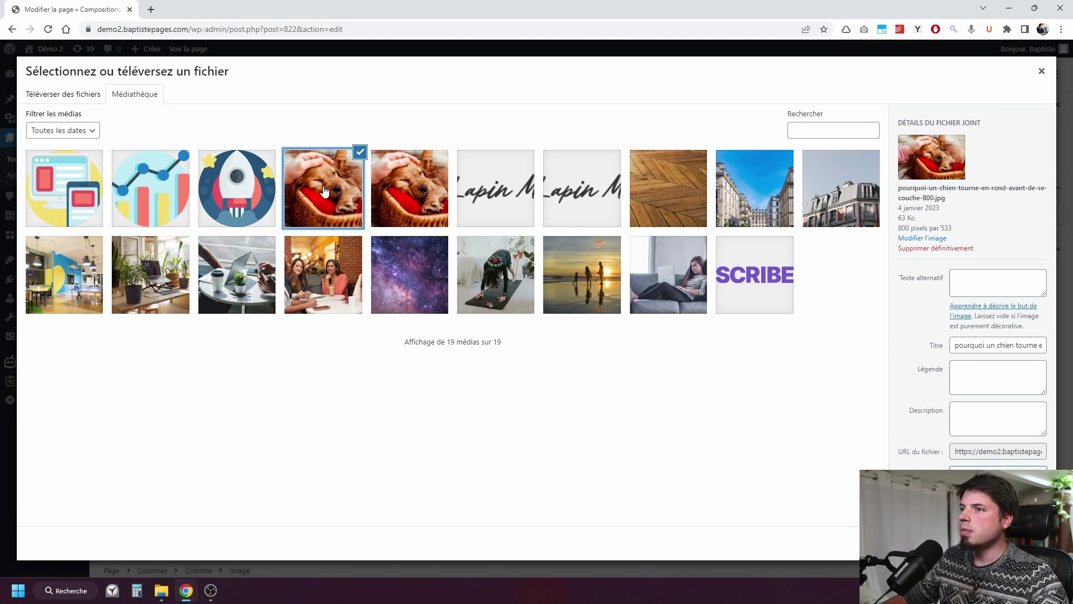
pyautogui.click(1005, 543)
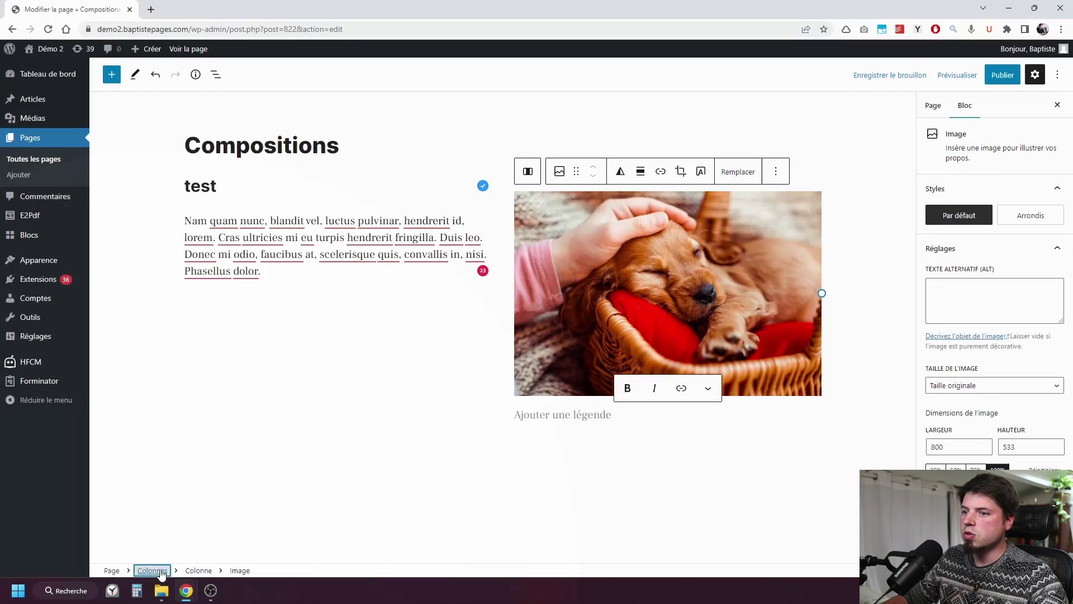
# Align the content of the whole Colonnes block vertically to the middle.
pyautogui.click(162, 571)
pyautogui.click(253, 156)
pyautogui.click(270, 210)
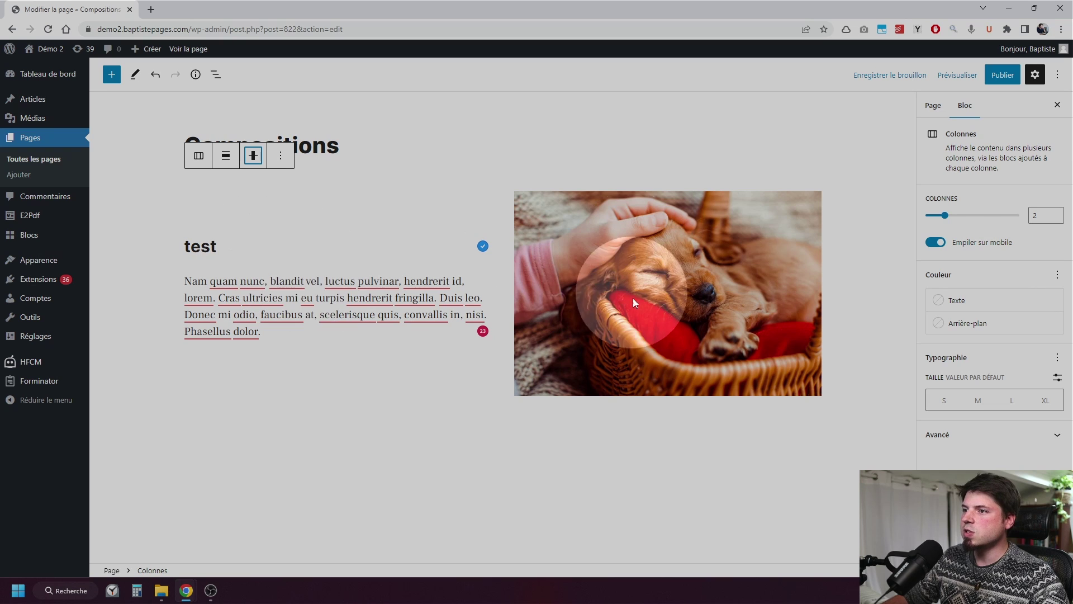
pyautogui.click(875, 320)
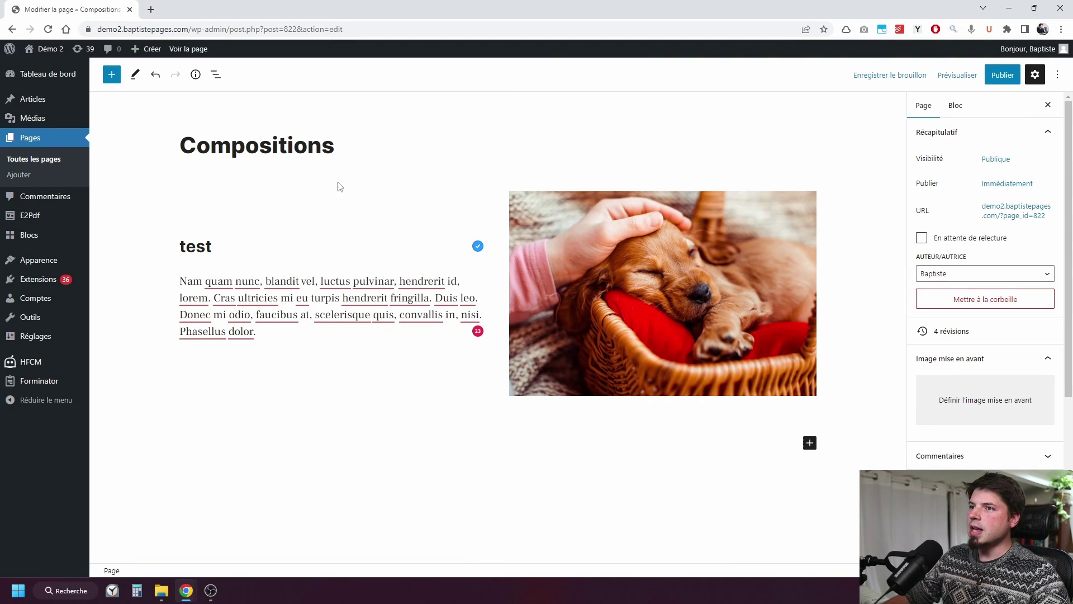
# Create a reusable block from the whole Colonnes block and name it "2 colonnes 50 texte / 50 img".
pyautogui.click(187, 211)
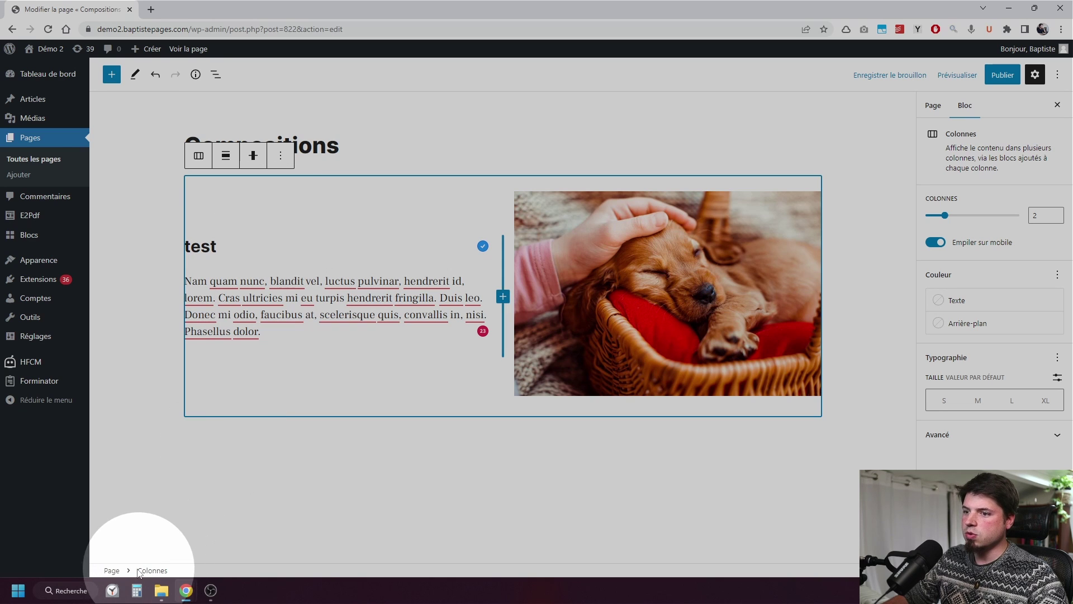
pyautogui.click(216, 74)
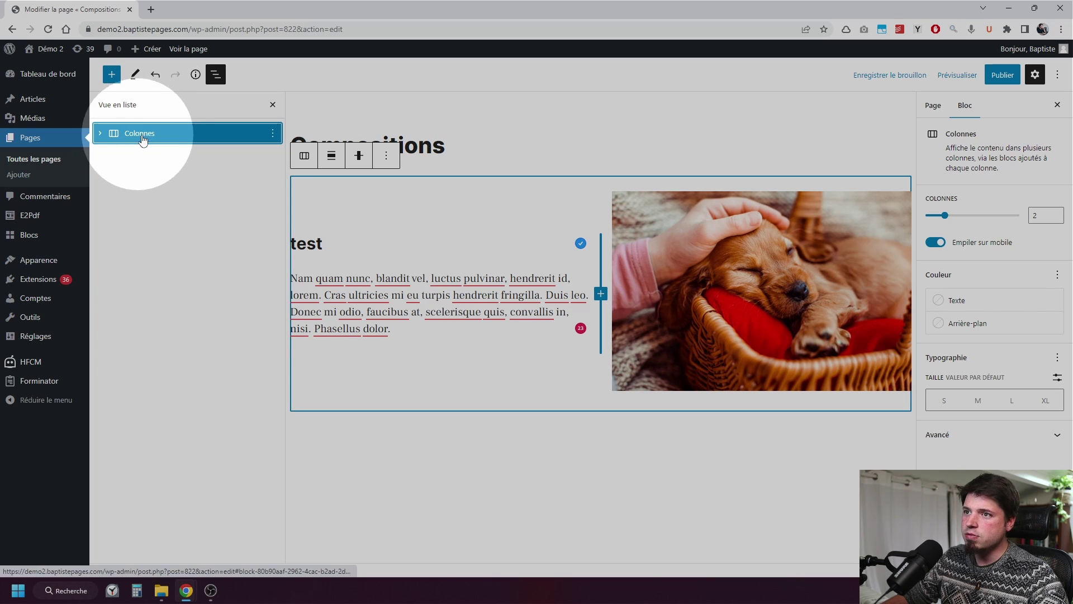
pyautogui.click(385, 159)
pyautogui.click(424, 322)
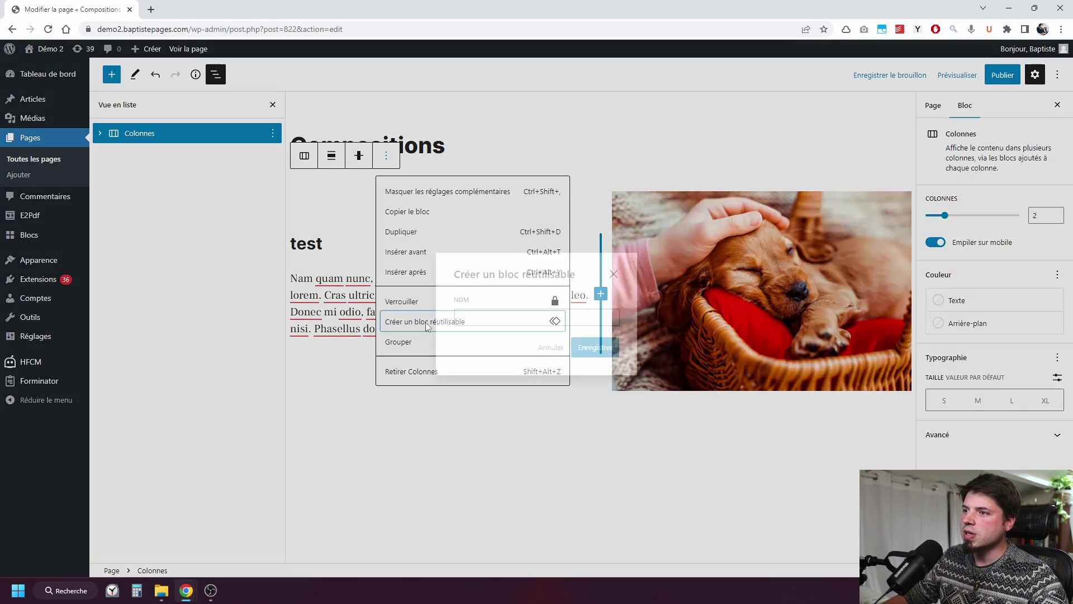
pyautogui.click(505, 308)
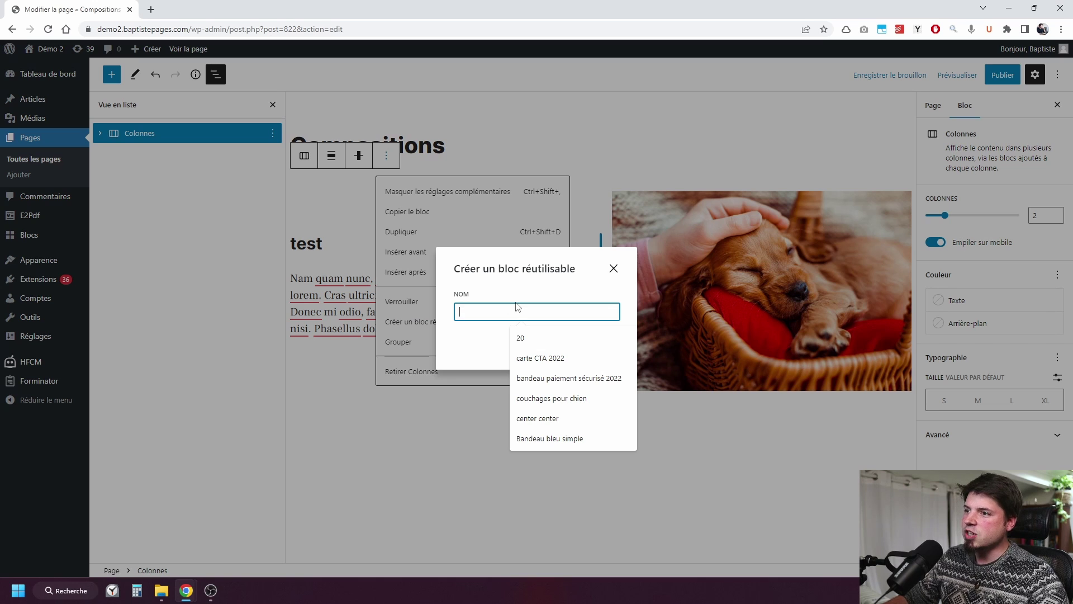
pyautogui.write('2 colonnes 50 texte / 50 img')
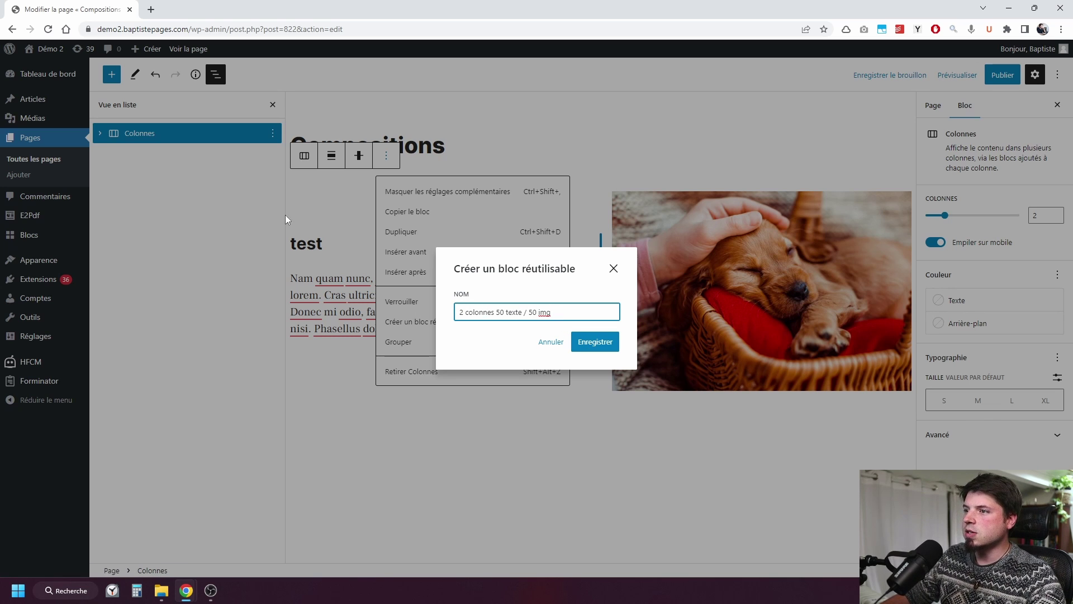
pyautogui.click(595, 341)
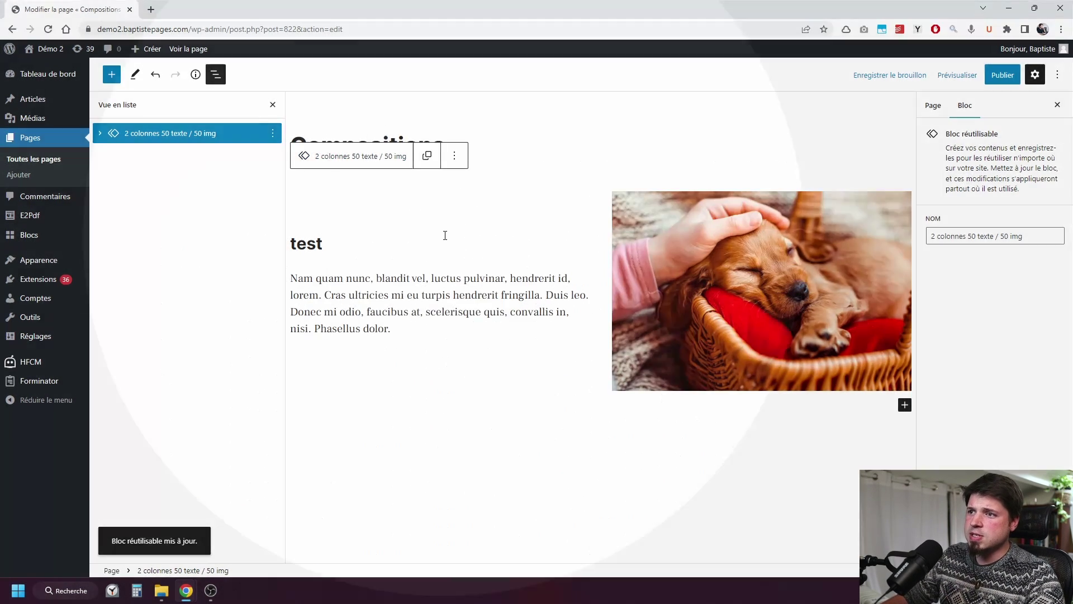
# Select the reusable block's inner elements and the block itself, and save the page draft.
pyautogui.click(444, 241)
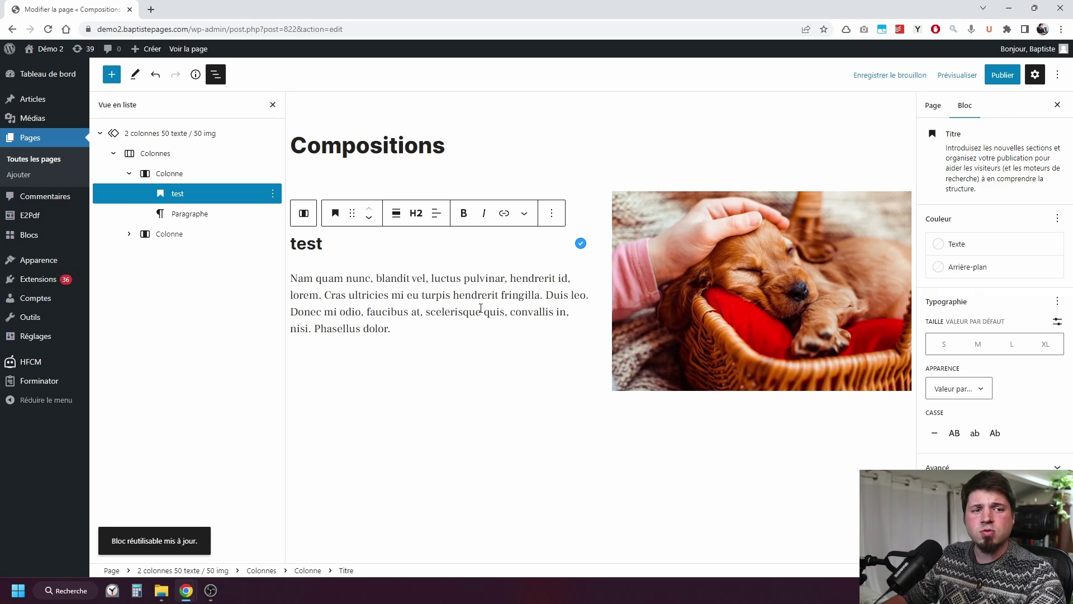
pyautogui.click(522, 342)
pyautogui.click(551, 388)
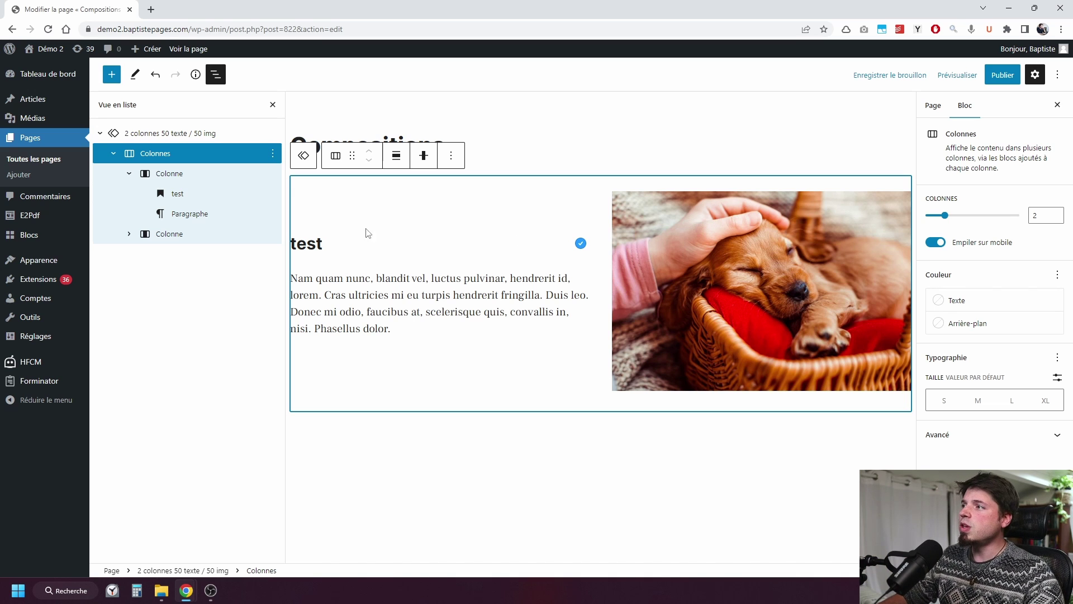
pyautogui.click(187, 134)
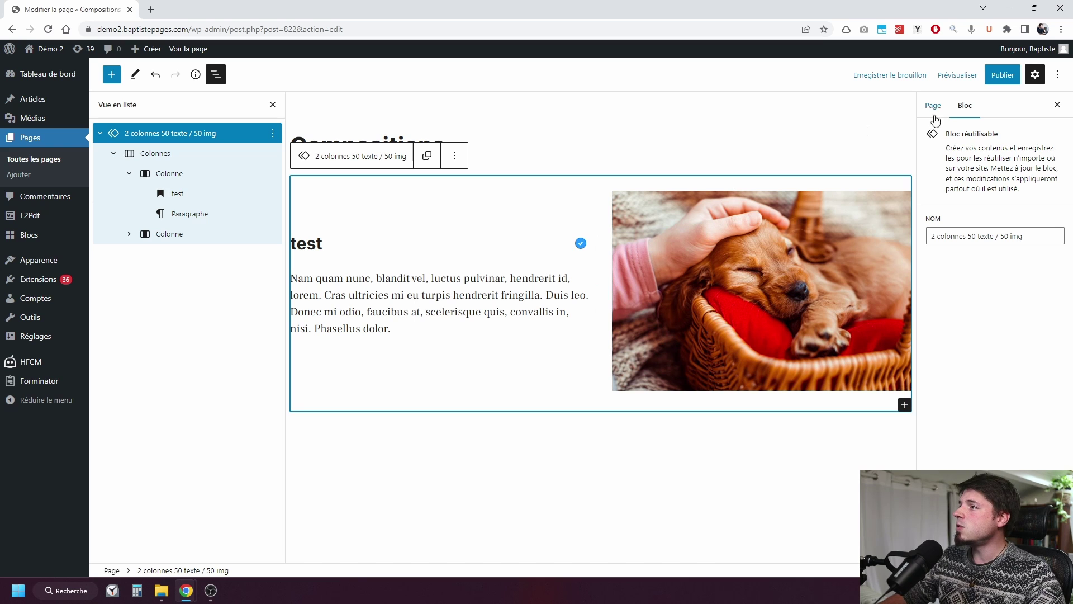
pyautogui.click(889, 75)
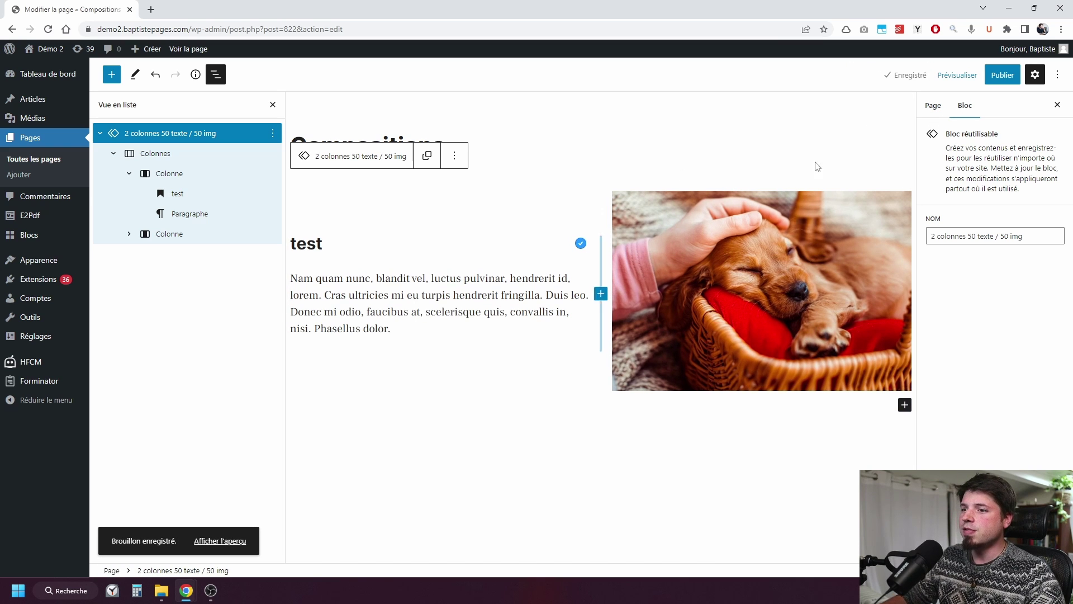
# Convert the reusable block "2 colonnes 50 texte / 50 img" into a composition from the list of reusable blocks.
pyautogui.moveTo(65, 216)
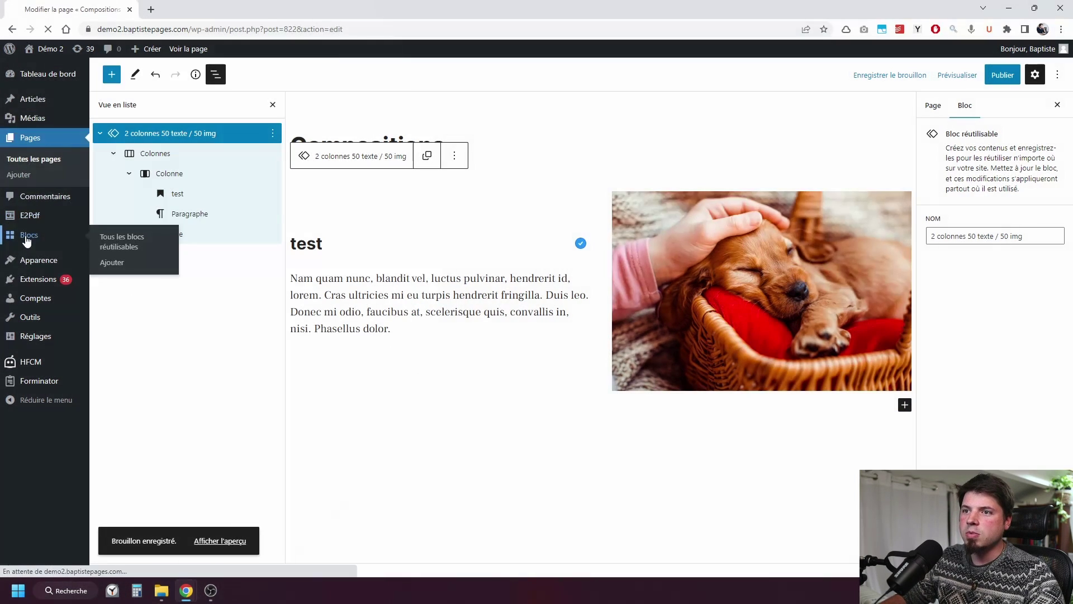
pyautogui.click(25, 235)
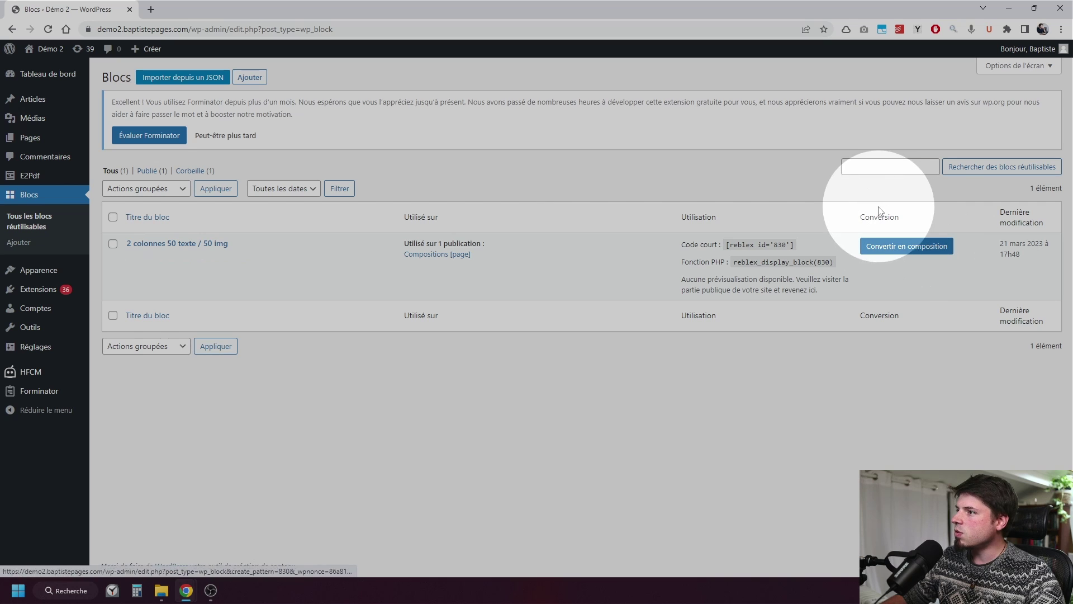
pyautogui.click(904, 248)
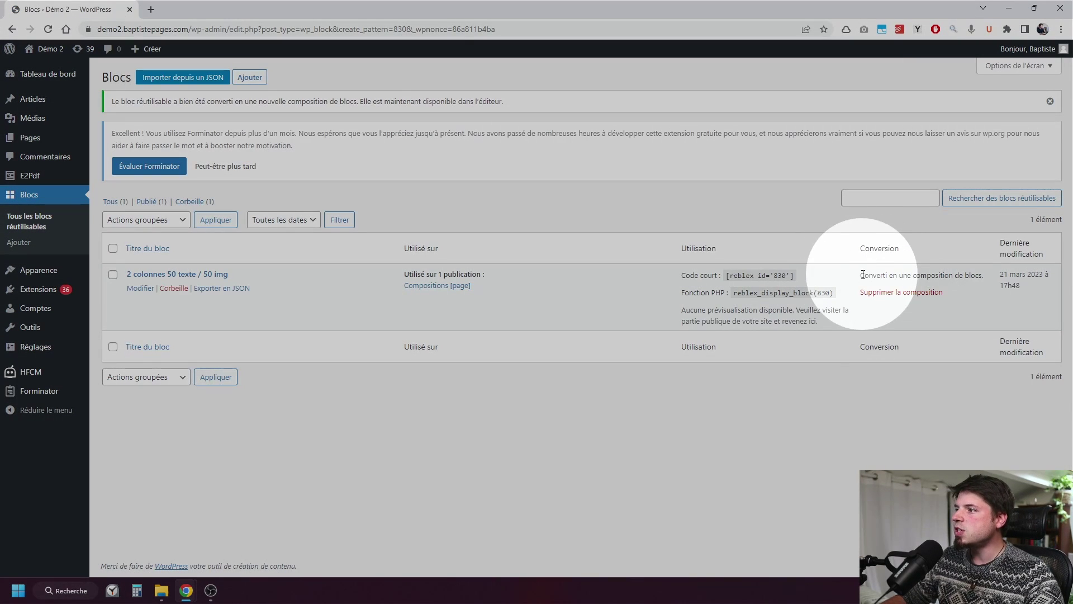
# Examine the block's conversion status and its shortcode in the refreshed list of reusable blocks.
pyautogui.moveTo(861, 275); pyautogui.dragTo(977, 275)
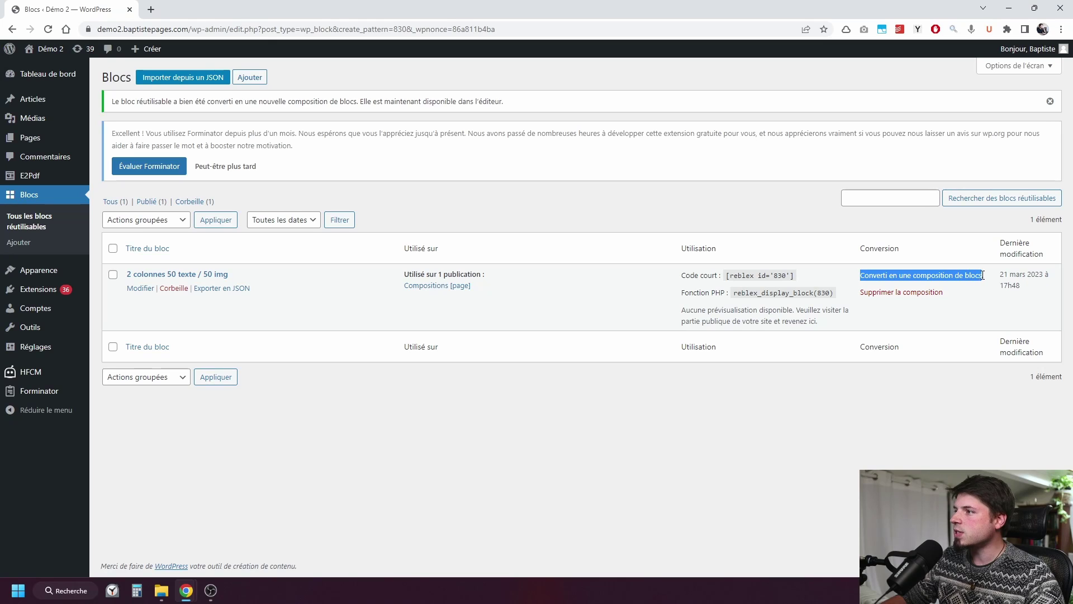
pyautogui.click(22, 226)
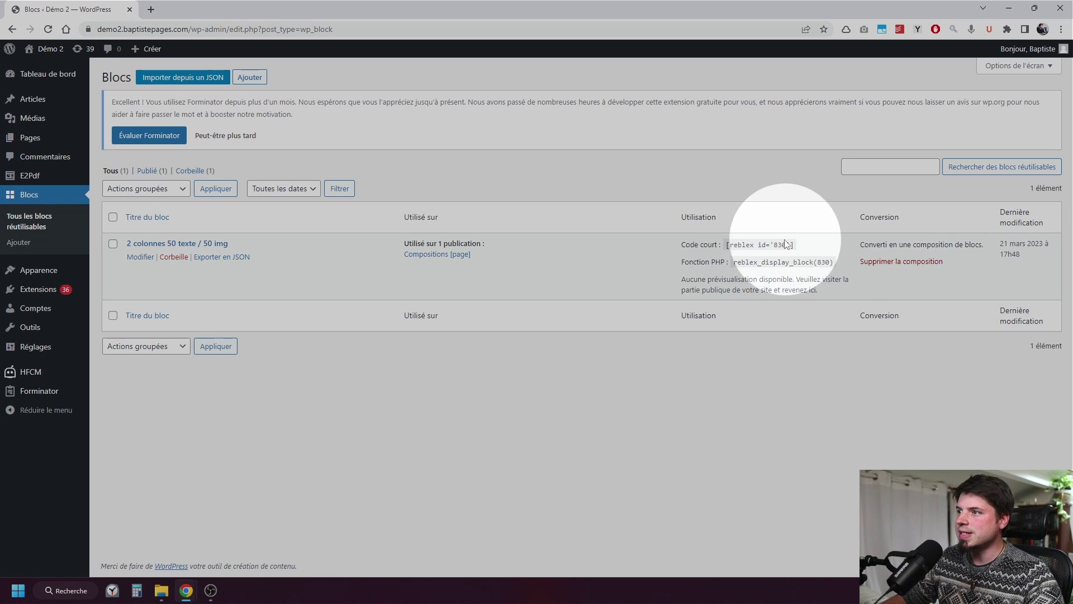
pyautogui.moveTo(727, 245); pyautogui.dragTo(795, 245)
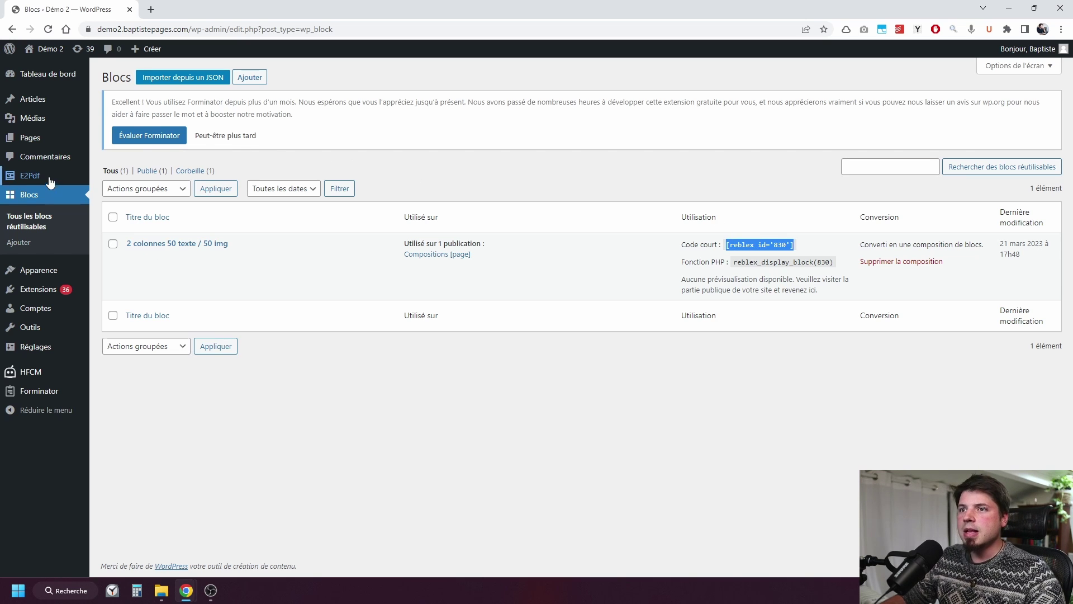
# Reopen the Compositions draft from the list of pages and remove the reusable block from it.
pyautogui.moveTo(34, 141)
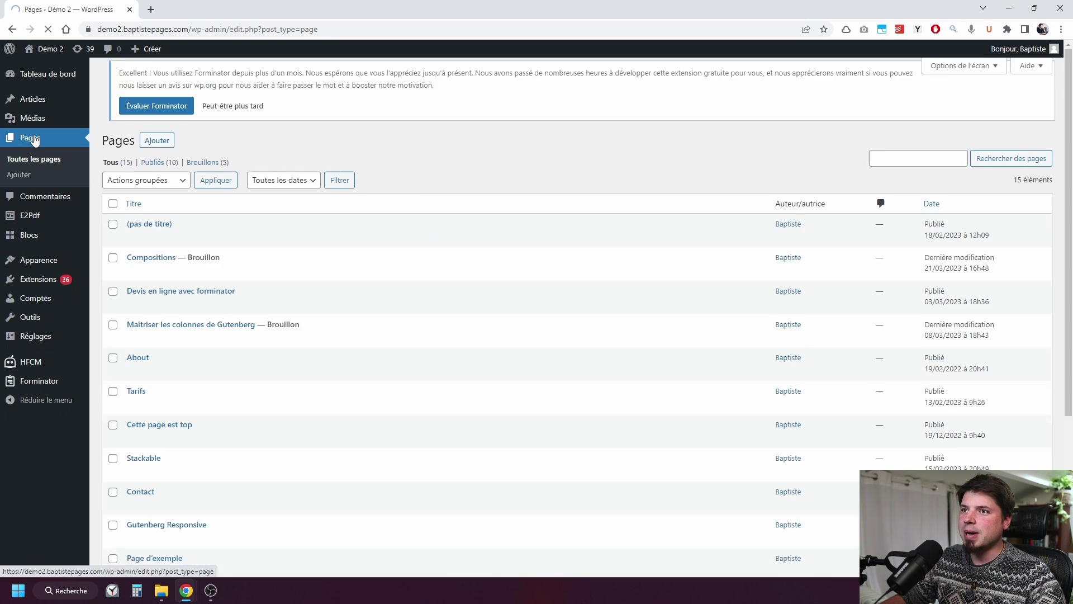
pyautogui.click(150, 265)
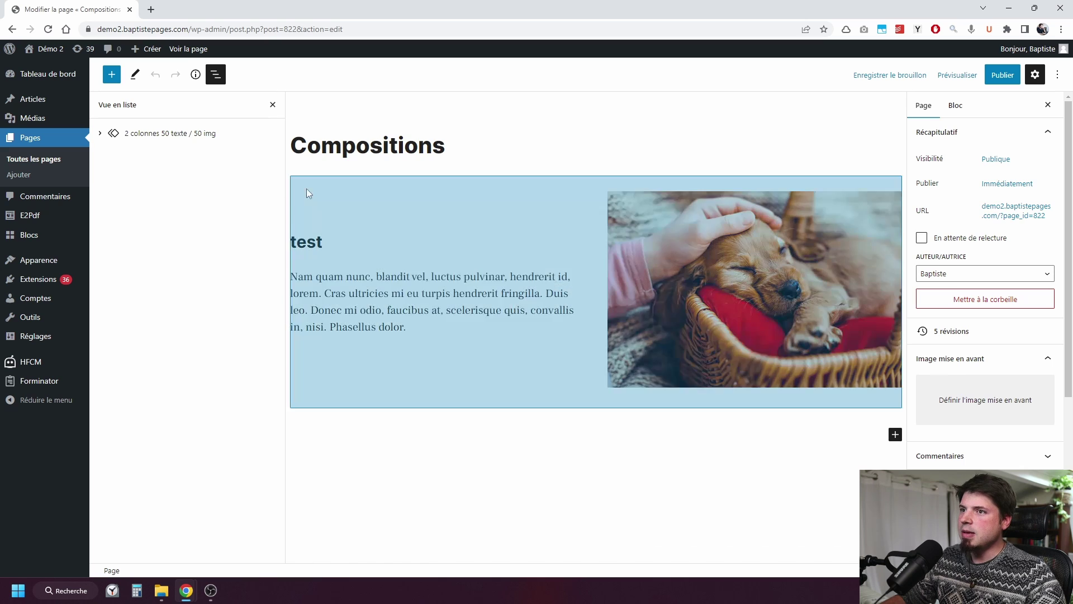
pyautogui.click(309, 190)
pyautogui.click(455, 156)
pyautogui.click(485, 392)
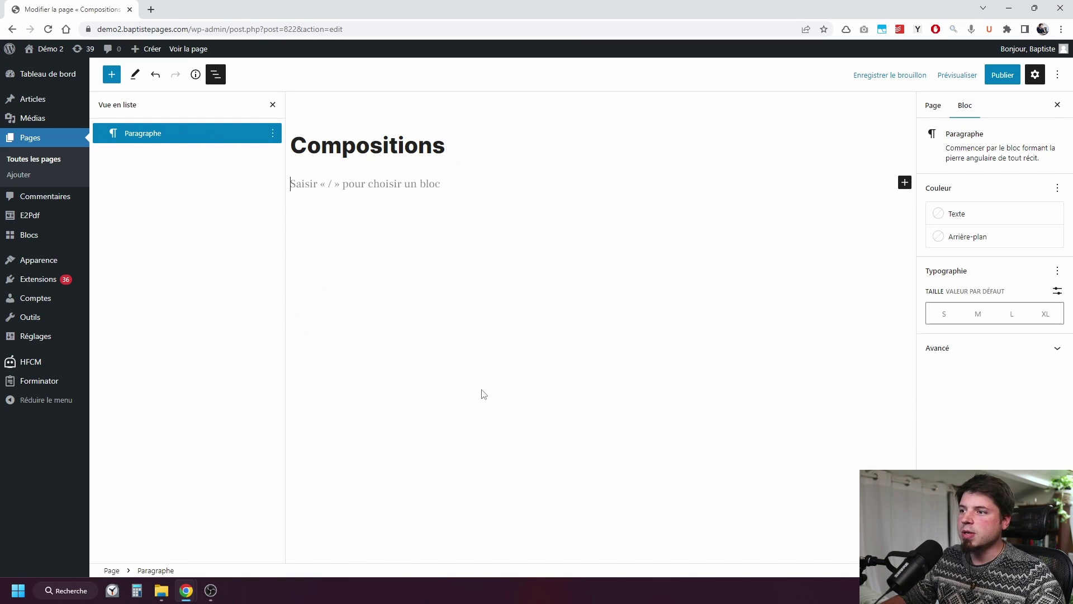
# Show the block patterns in the category "Blocs réutilisables convertis".
pyautogui.click(107, 81)
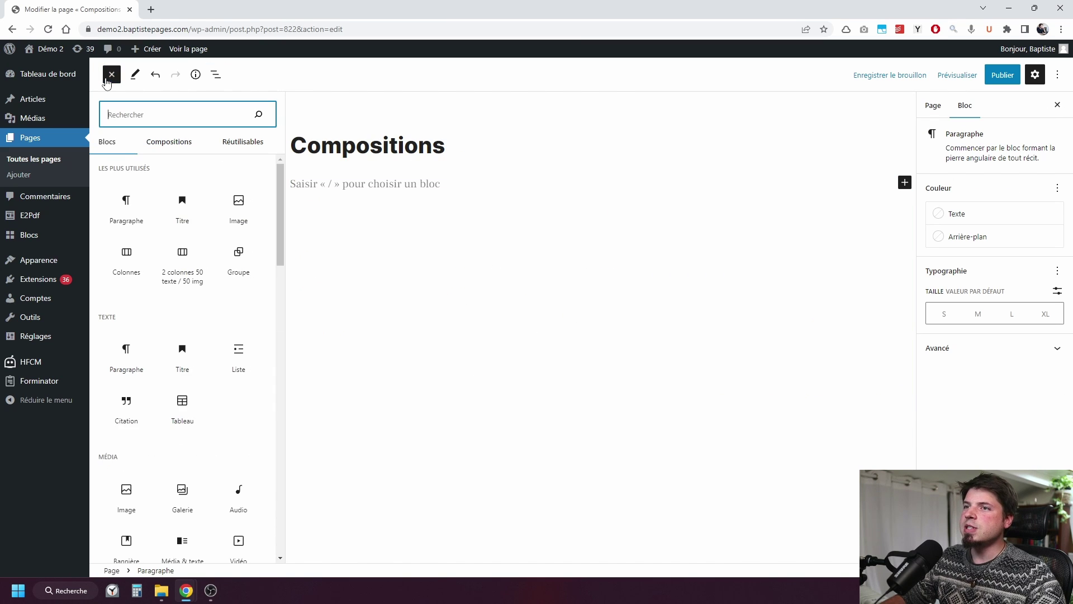
pyautogui.click(172, 143)
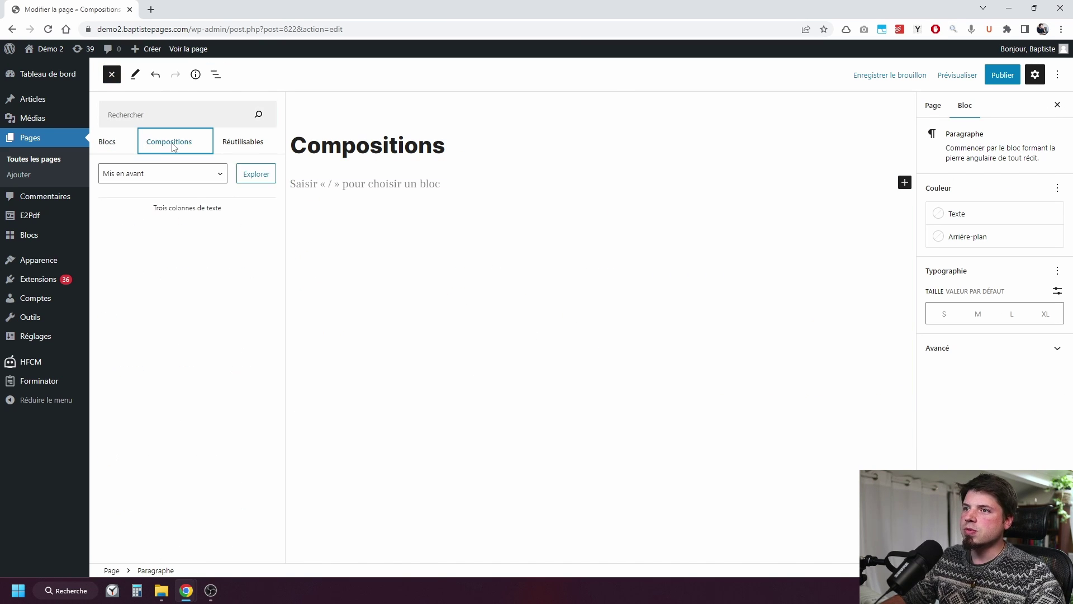
pyautogui.click(188, 178)
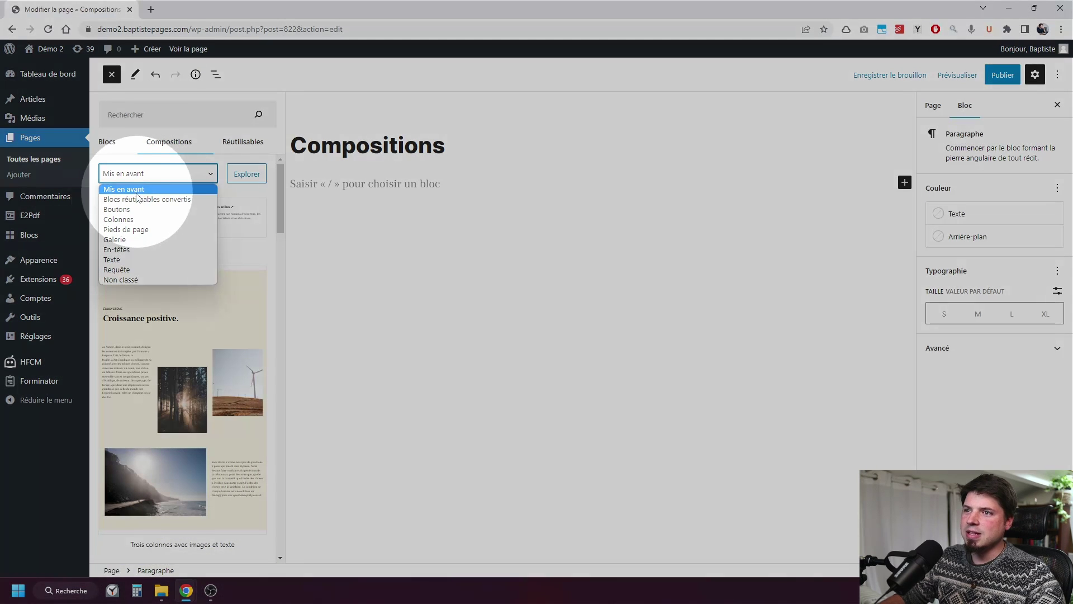
pyautogui.click(150, 200)
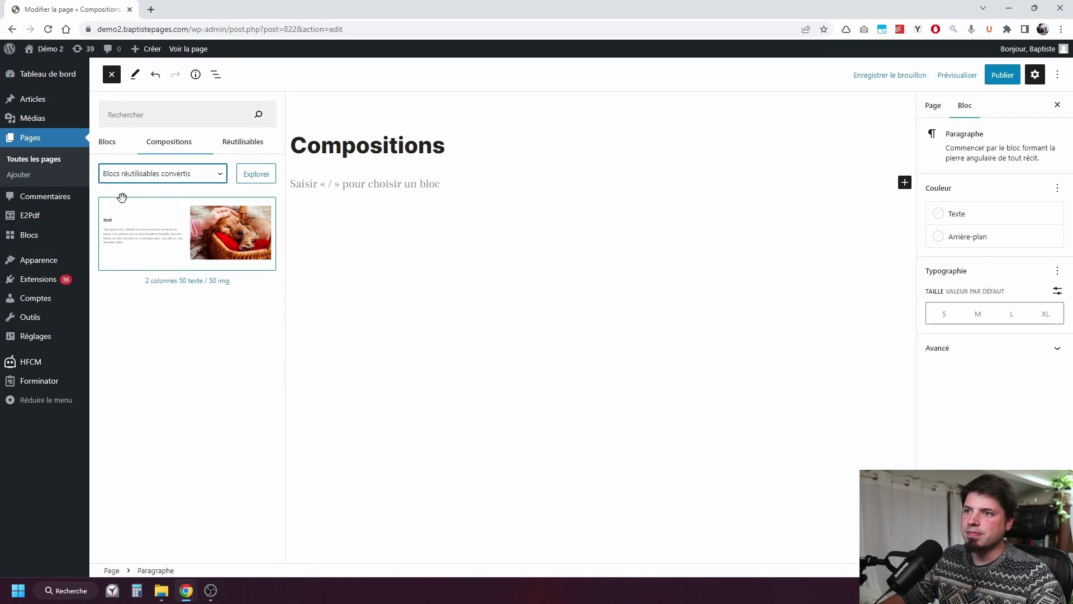
# Insert the converted pattern "2 colonnes 50 texte / 50 img" under the page title and show it in the block list view.
pyautogui.moveTo(123, 231); pyautogui.dragTo(405, 185)
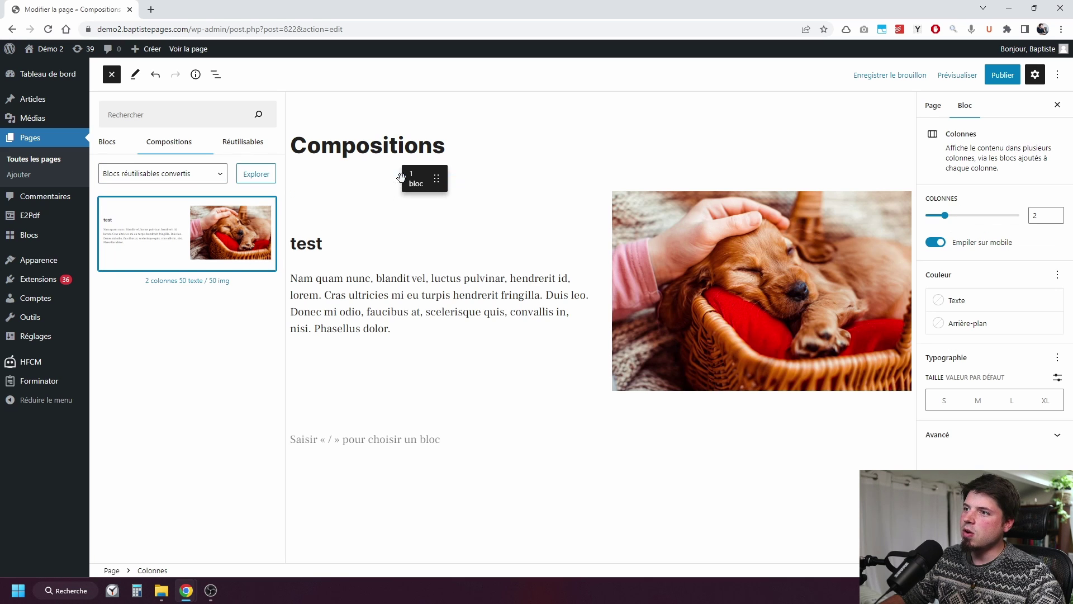
pyautogui.click(504, 339)
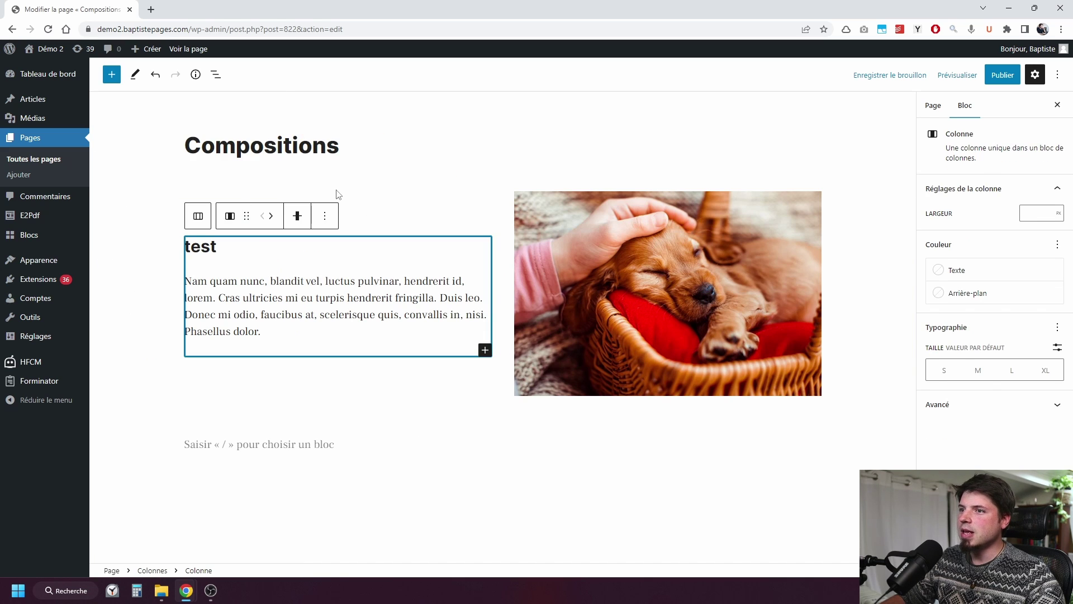
pyautogui.click(217, 74)
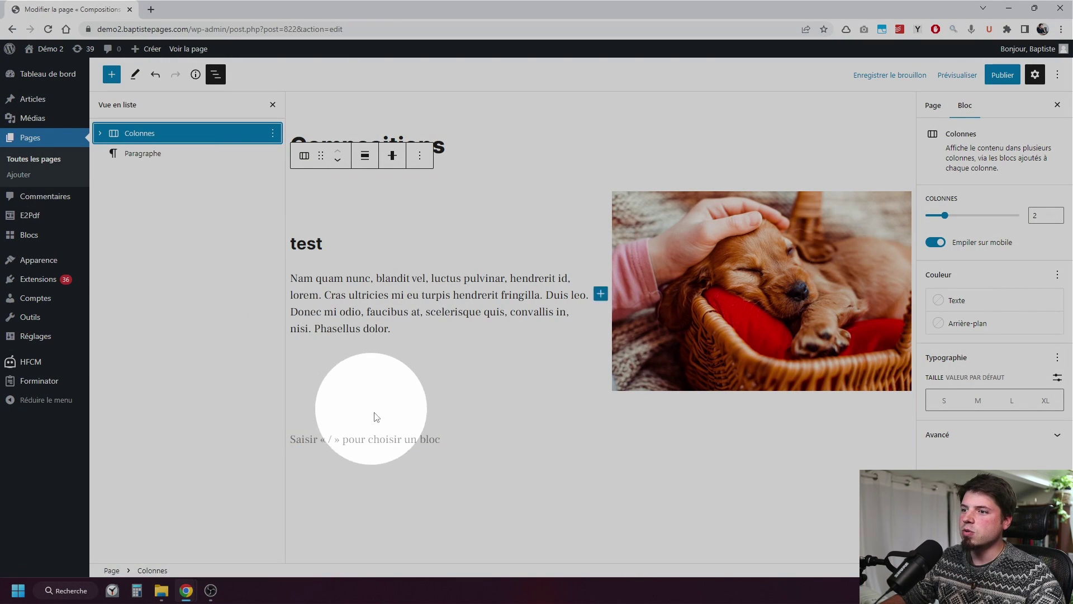
# Insert the reusable block "2 colonnes 50 texte / 50 img" below the columns for comparison with the pattern.
pyautogui.click(371, 439)
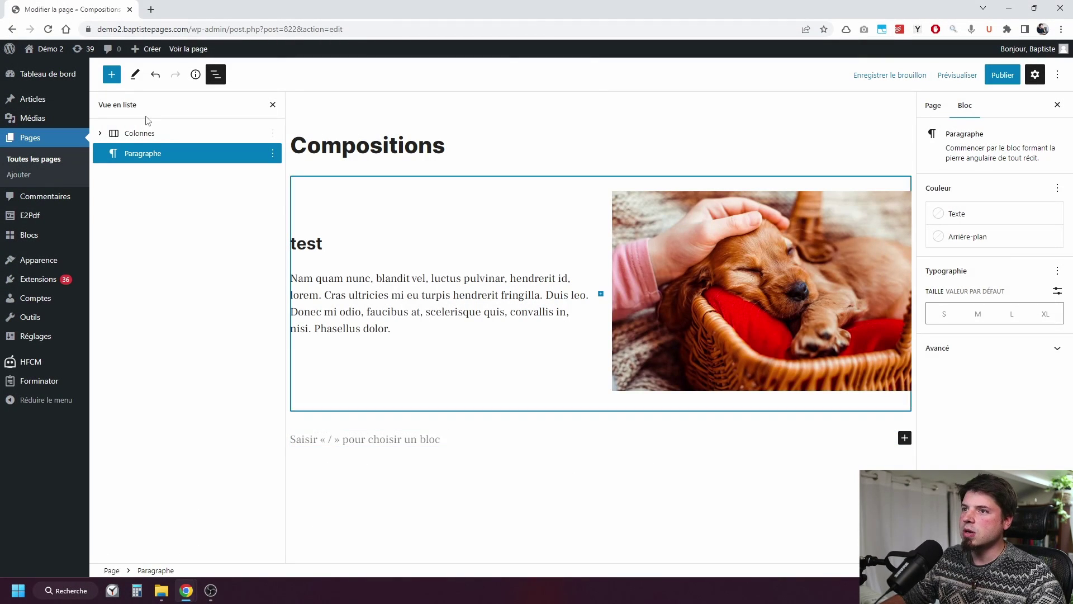
pyautogui.click(112, 75)
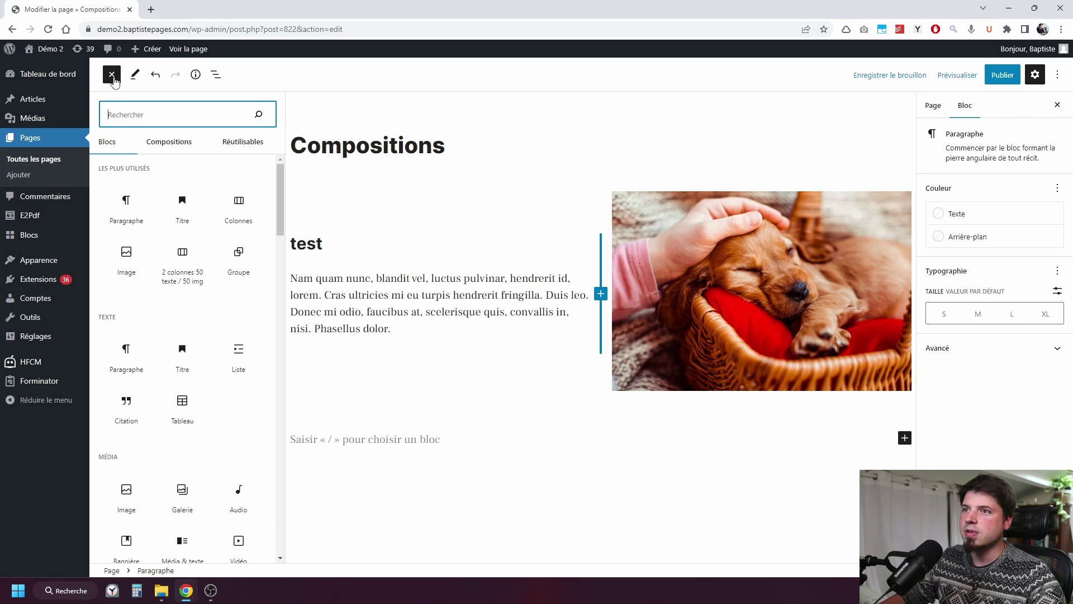
pyautogui.click(237, 141)
pyautogui.moveTo(120, 187); pyautogui.dragTo(417, 425)
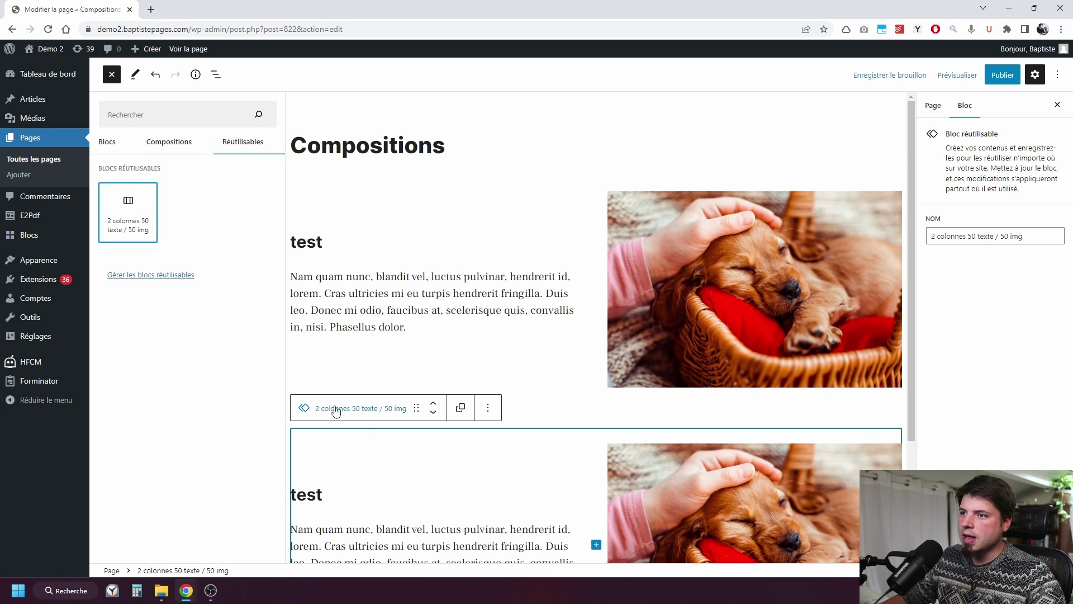
# Compare the inserted pattern with the reusable block in the block list view.
pyautogui.click(215, 74)
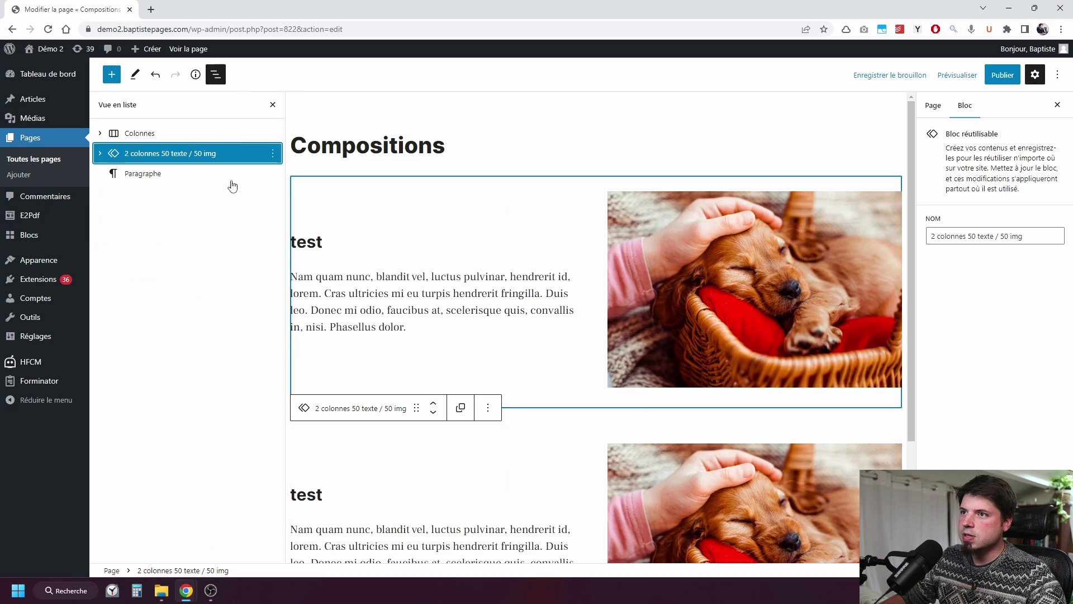
pyautogui.click(123, 134)
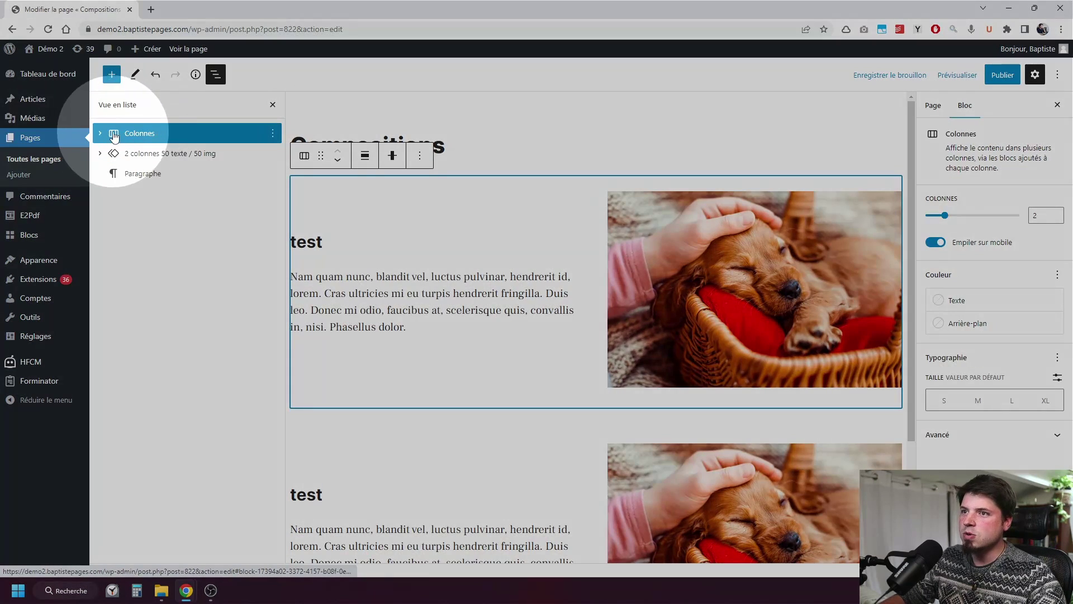
pyautogui.click(115, 160)
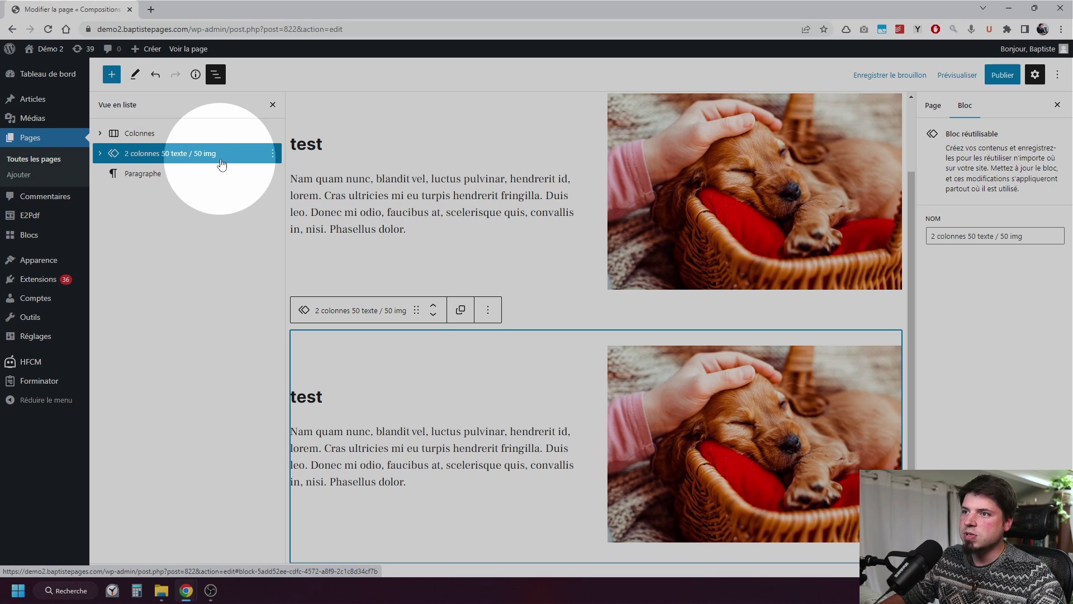
# Remove the reusable block "2 colonnes 50 texte / 50 img" from the page.
pyautogui.click(488, 310)
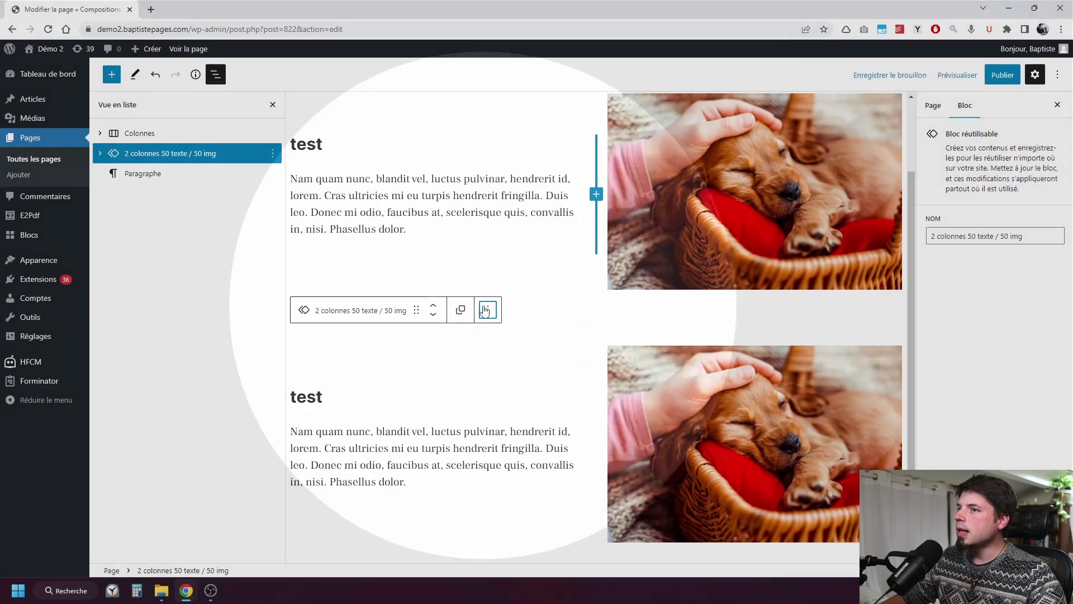
pyautogui.click(534, 275)
pyautogui.click(488, 454)
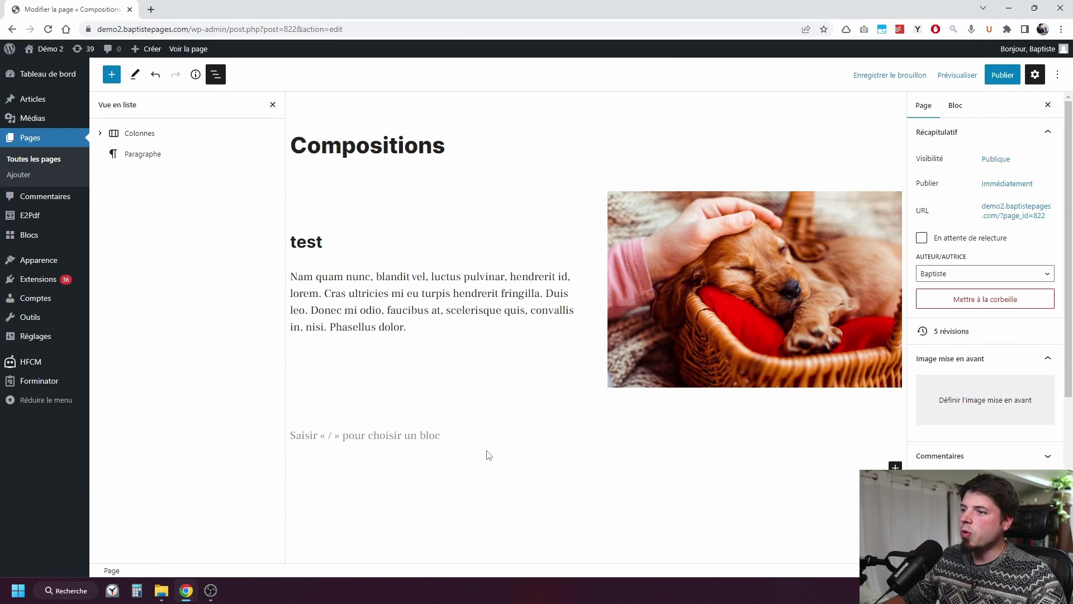
# Show the available patterns in the category "Blocs réutilisables convertis" with the empty paragraph below the columns selected.
pyautogui.click(454, 442)
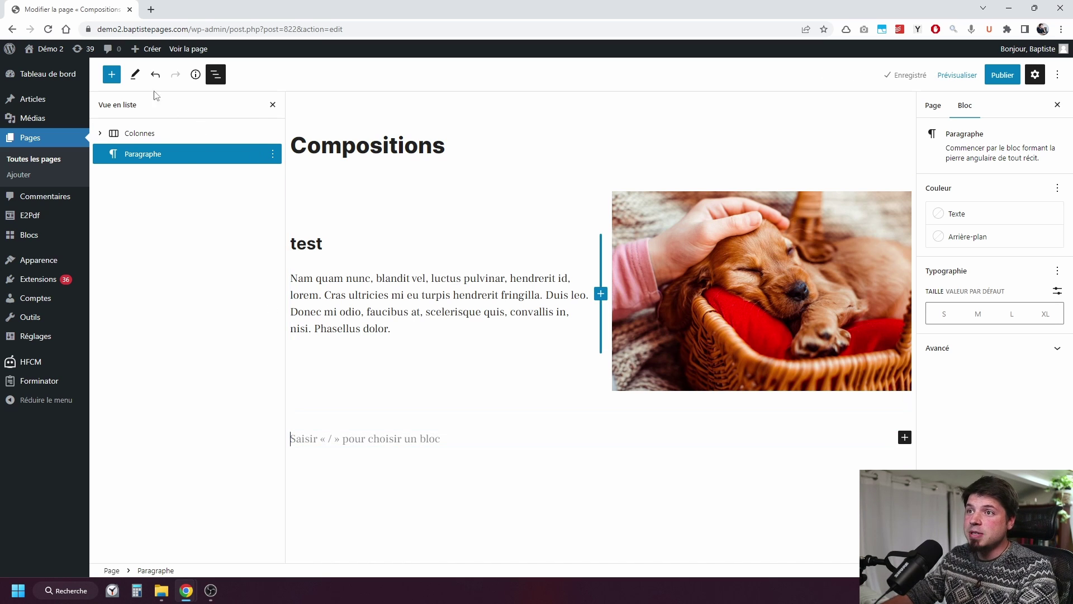
pyautogui.click(111, 74)
pyautogui.click(177, 140)
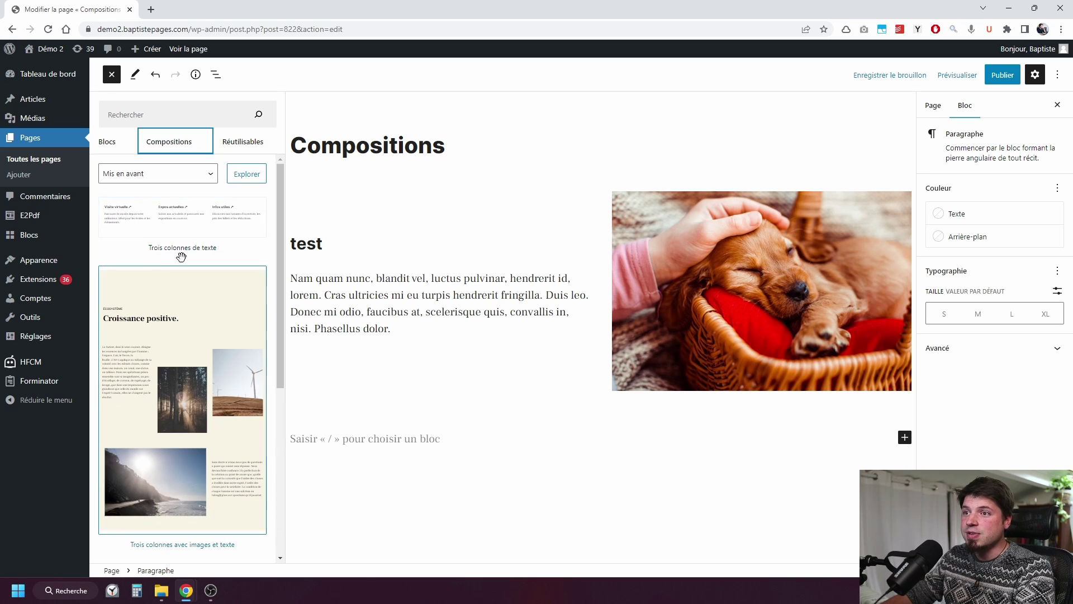
pyautogui.click(186, 175)
pyautogui.click(147, 199)
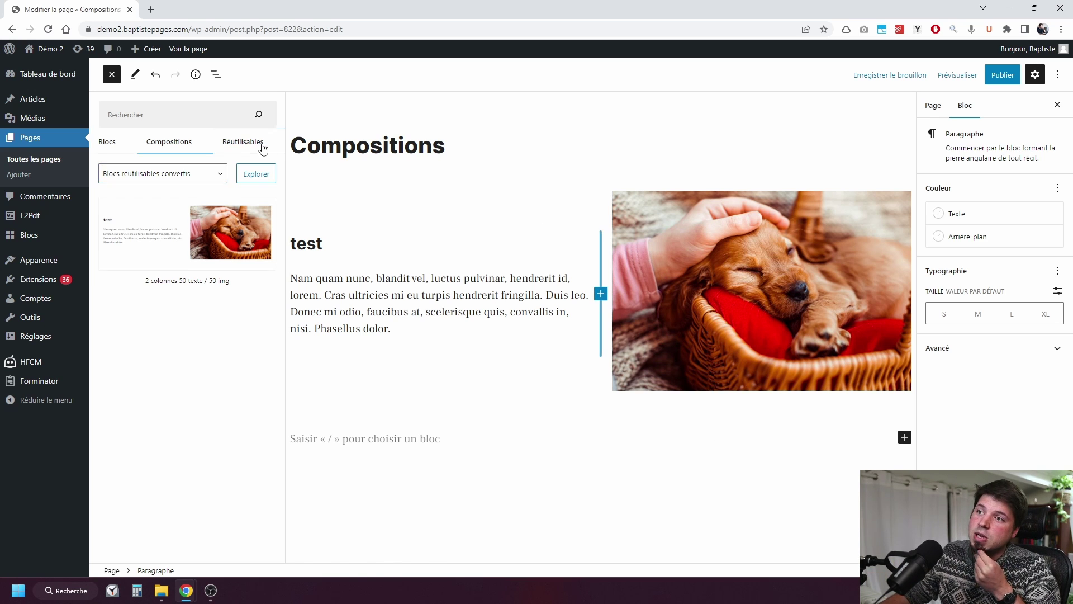
# Insert the reusable block "2 colonnes 50 texte / 50 img" below the columns and convert it to regular blocks.
pyautogui.click(237, 142)
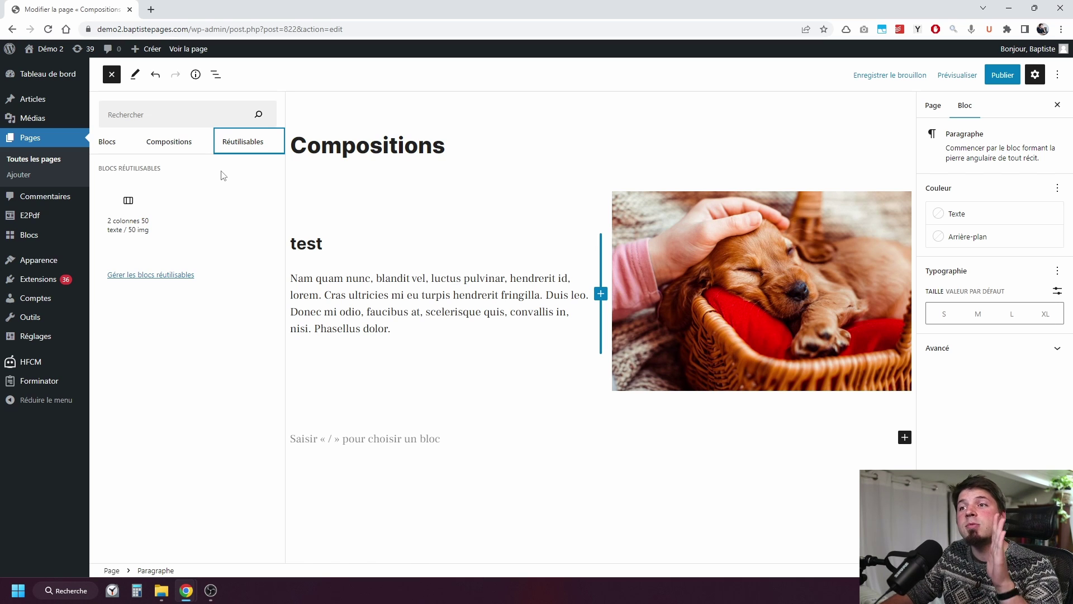
pyautogui.moveTo(129, 201)
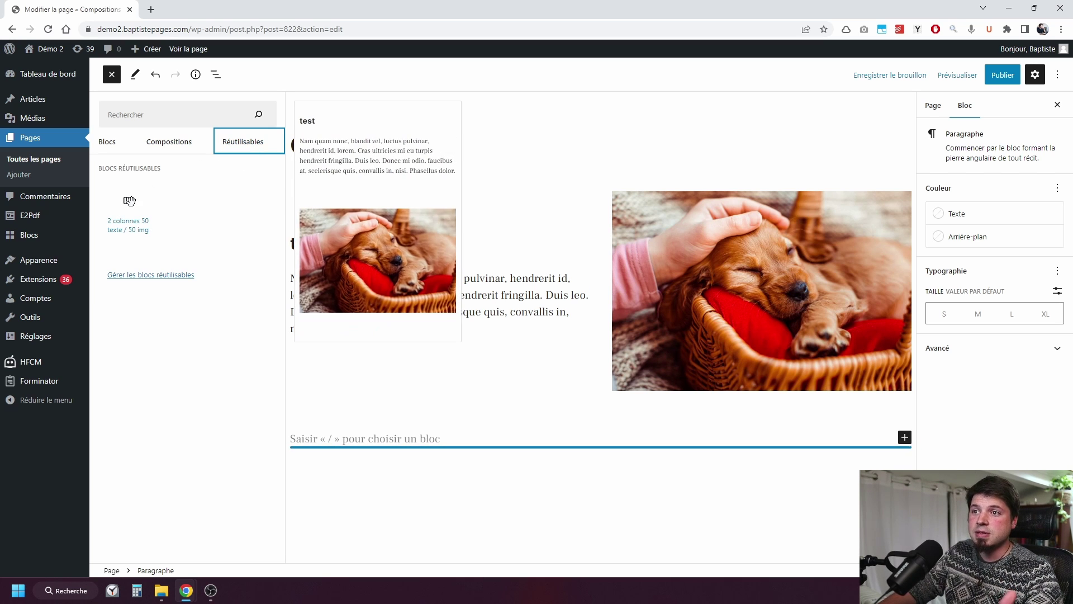
pyautogui.moveTo(129, 200); pyautogui.dragTo(426, 425)
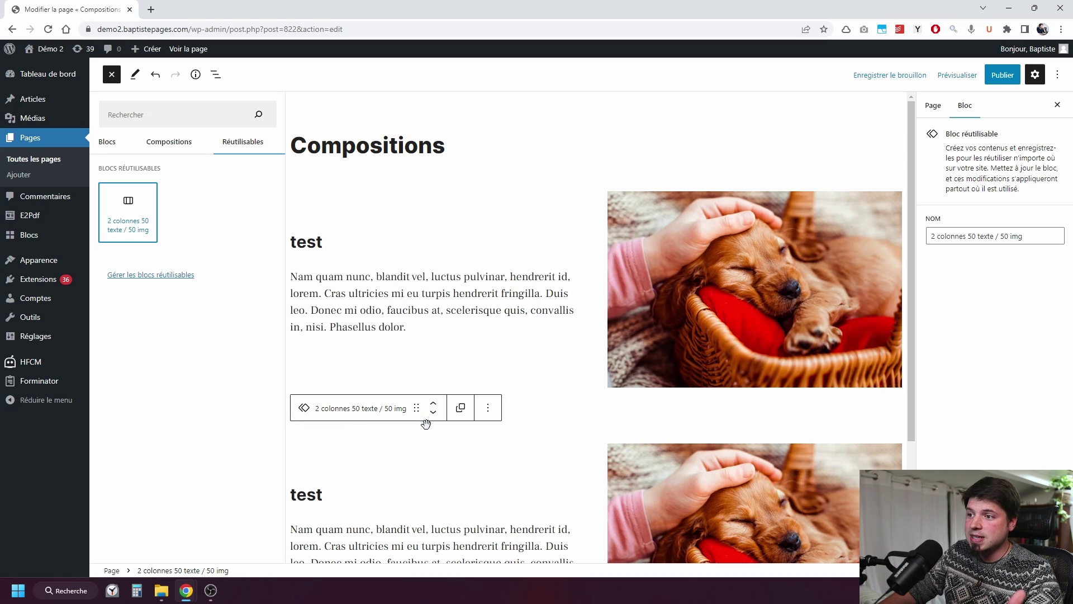
pyautogui.click(459, 413)
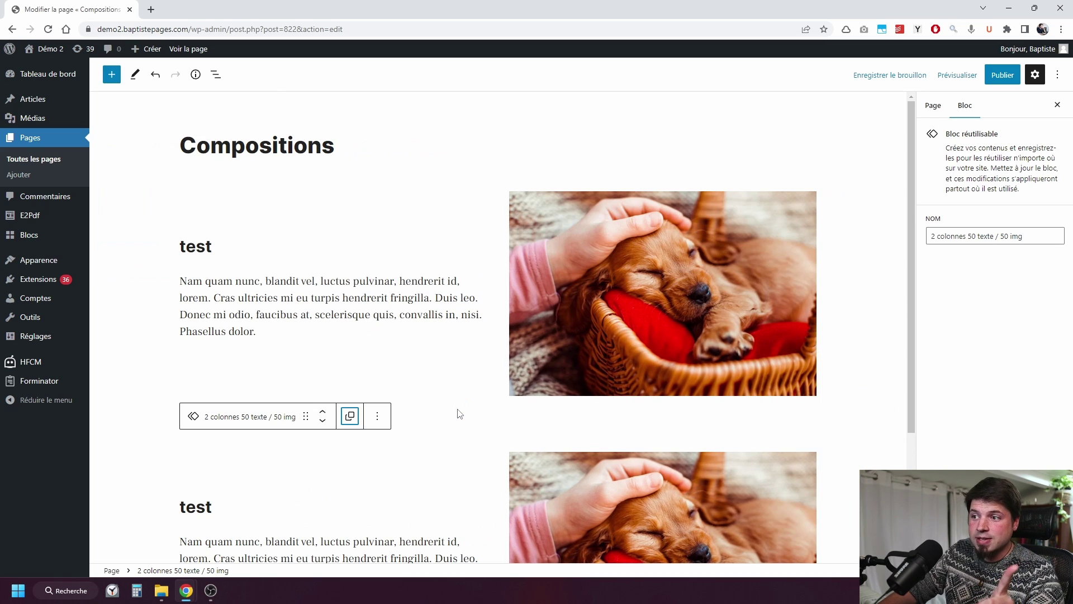
pyautogui.click(351, 416)
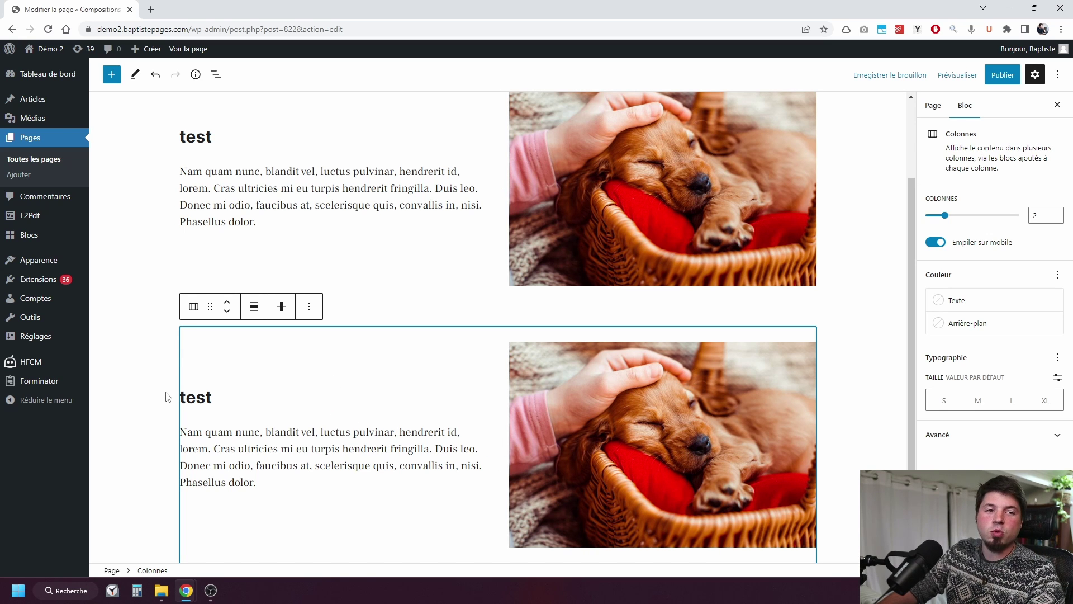
# Check the structure of the detached columns block against the pattern's columns in the block list view.
pyautogui.click(161, 296)
pyautogui.scroll(3, 165, 252)
pyautogui.click(216, 74)
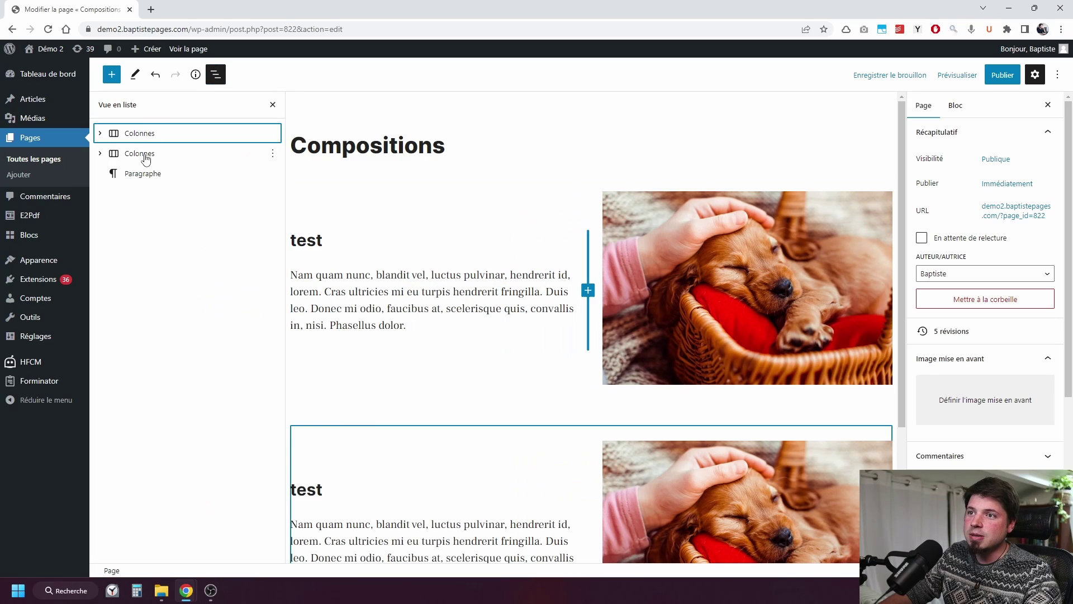
pyautogui.click(145, 159)
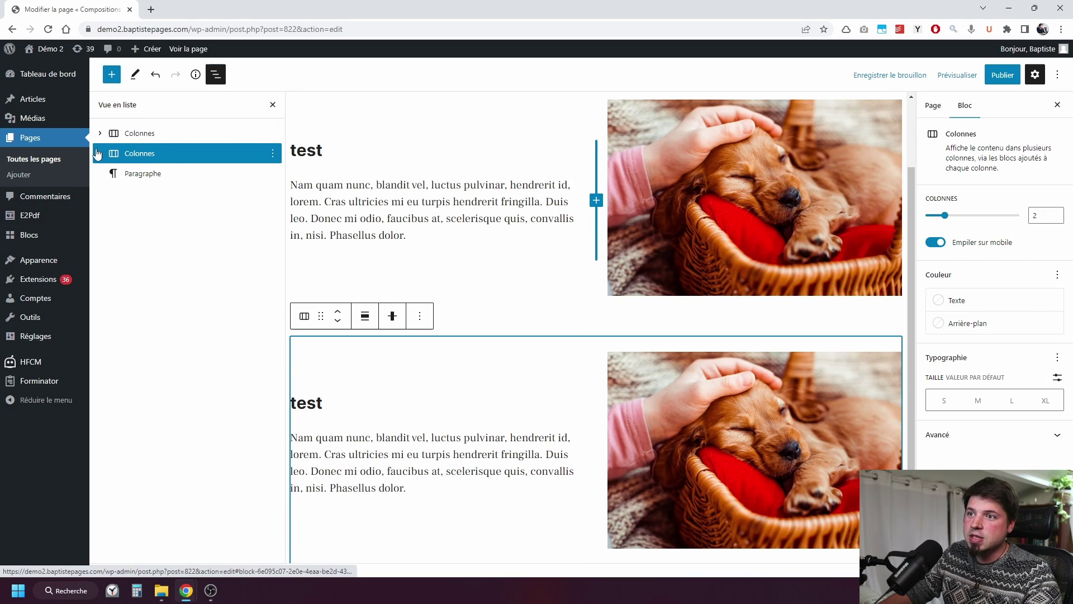
# Remove the second columns block from the page and select the "test" heading in the remaining one.
pyautogui.click(274, 158)
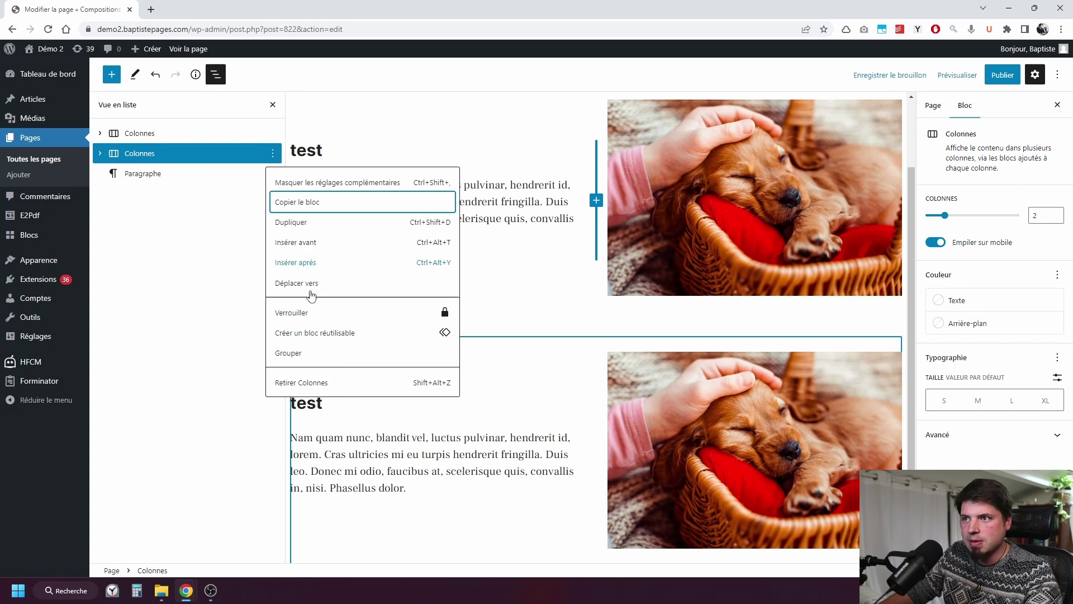
pyautogui.click(337, 385)
pyautogui.click(489, 237)
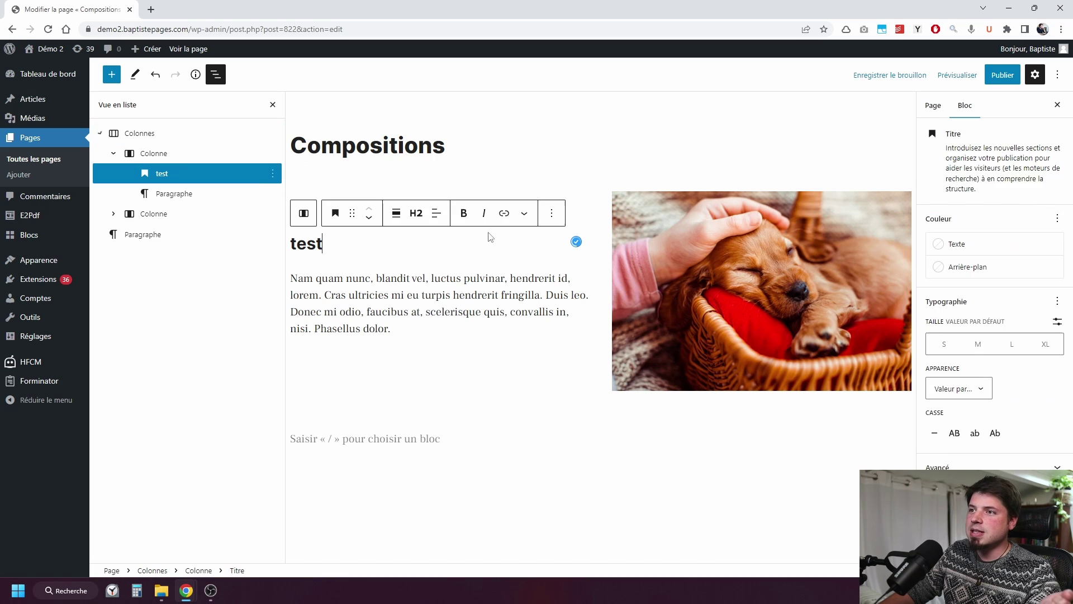
# Merge the empty paragraph below the columns block into it as a third column.
pyautogui.click(564, 149)
pyautogui.click(360, 238)
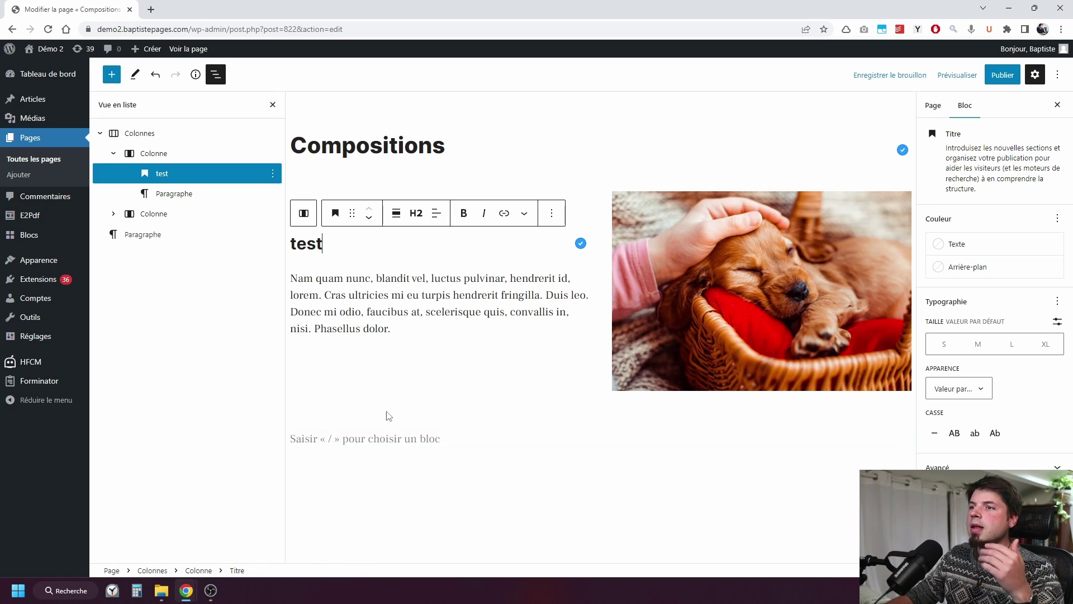
pyautogui.click(408, 441)
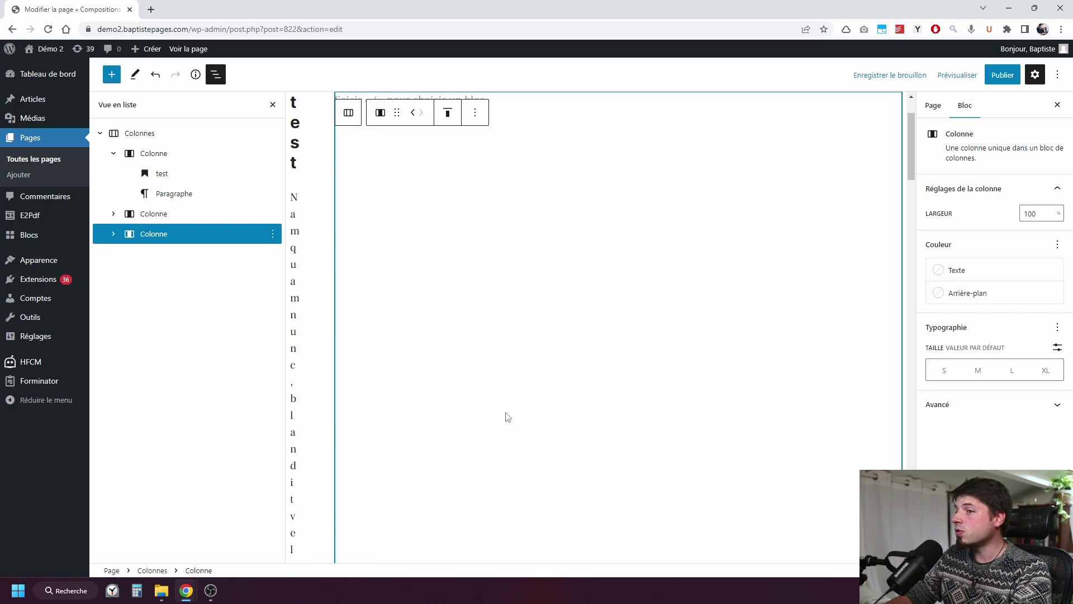